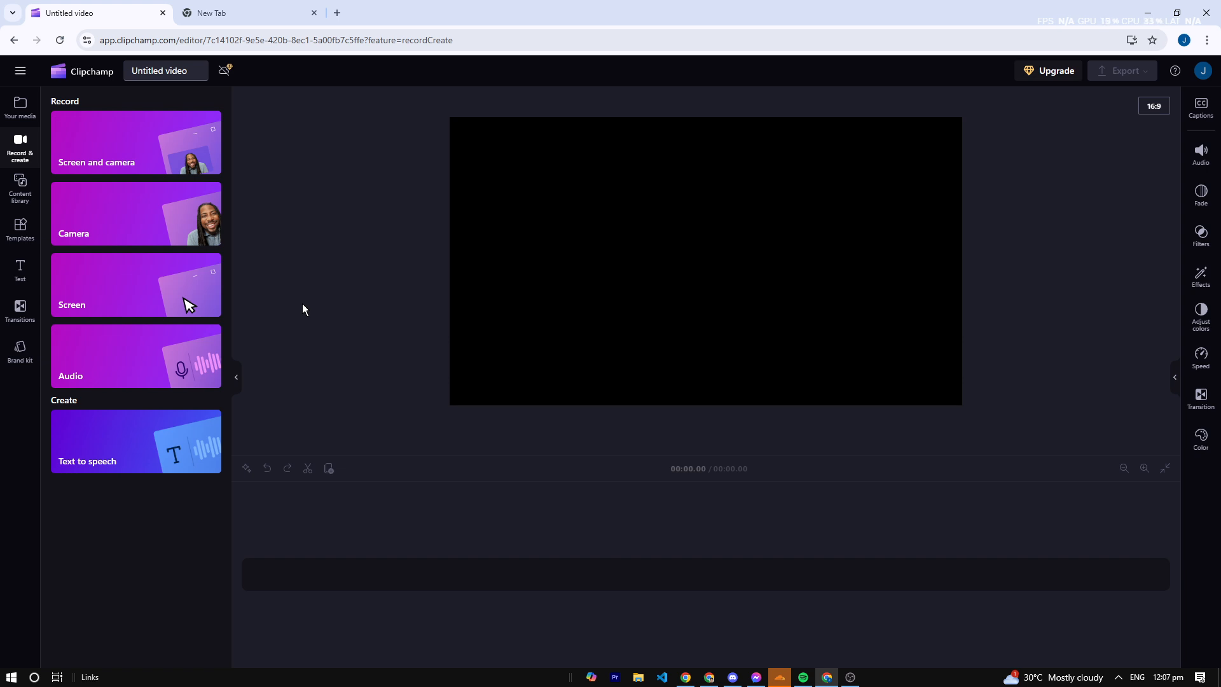
# - Start a screen recording with the default microphone, sharing the entire screen
pyautogui.click(117, 284)
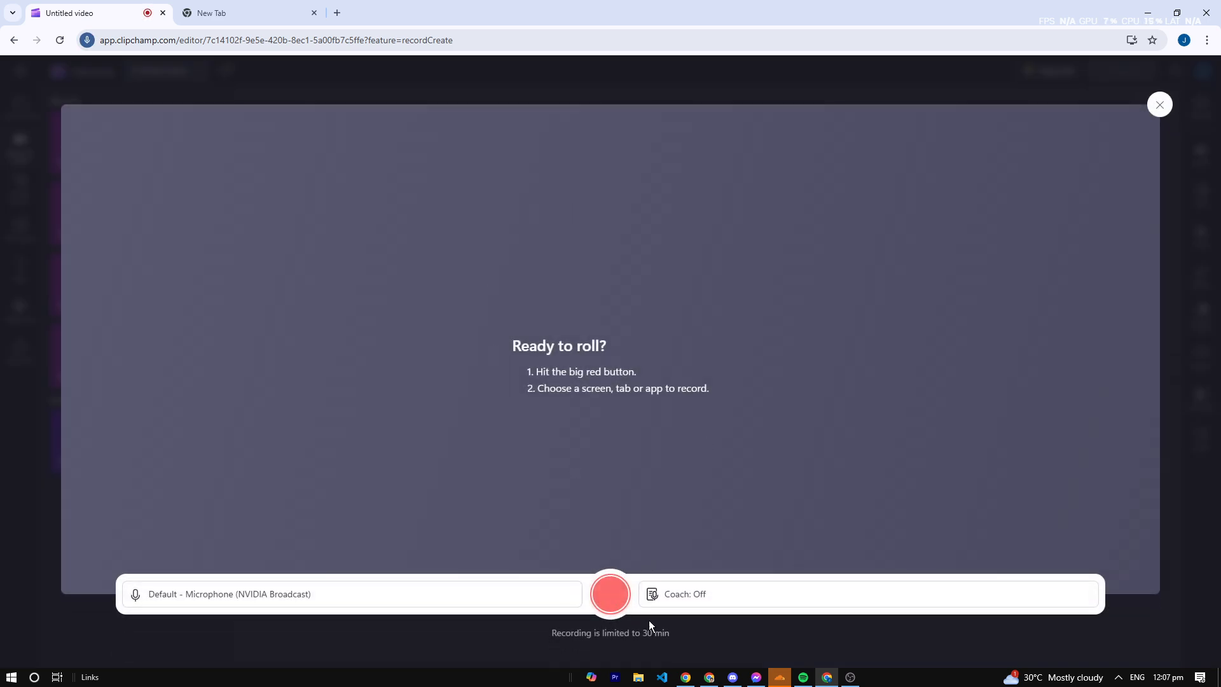
pyautogui.click(623, 591)
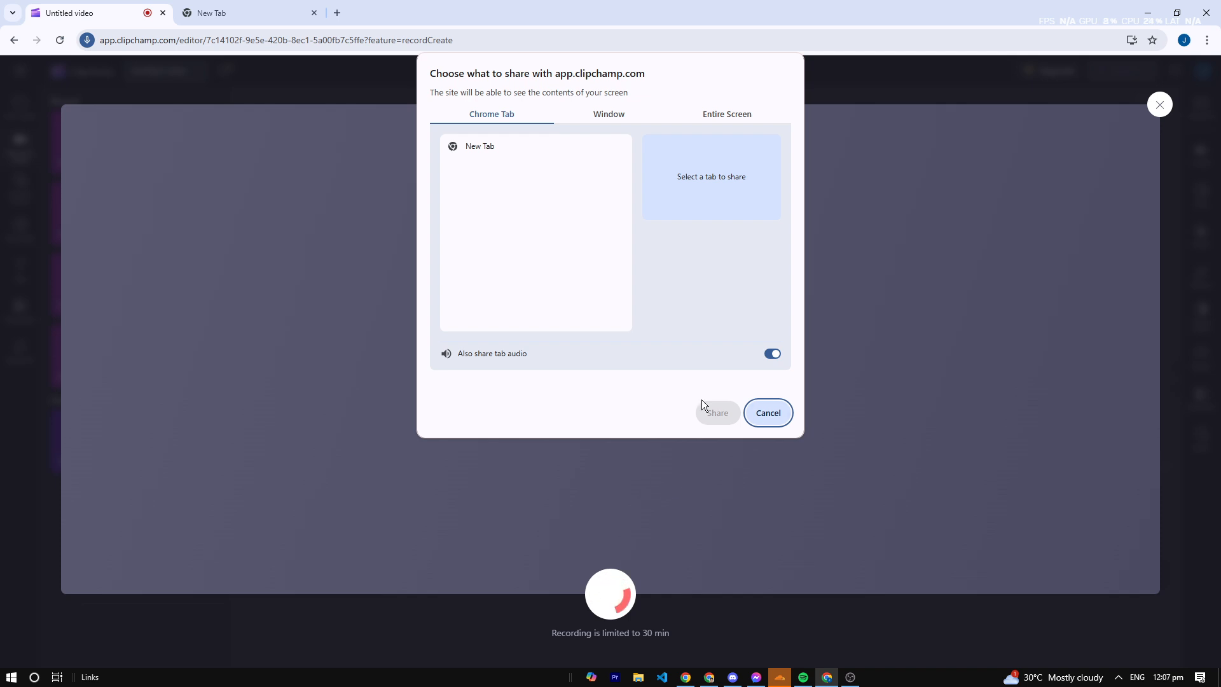
pyautogui.click(611, 115)
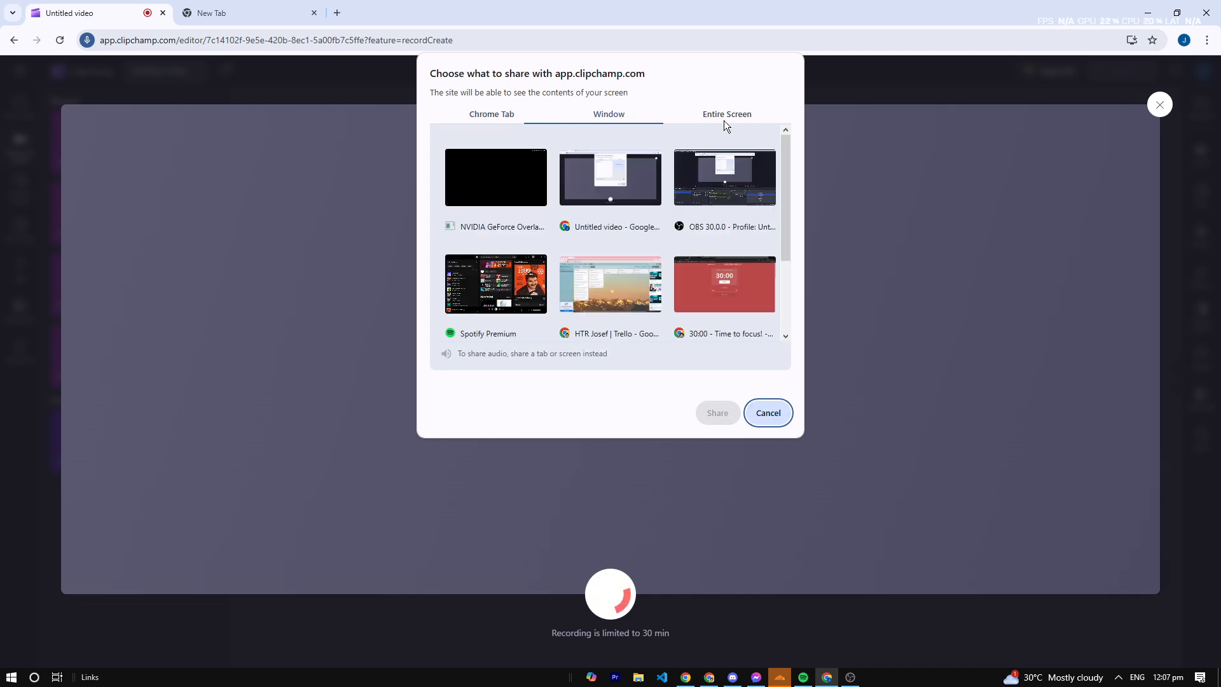
pyautogui.click(726, 118)
pyautogui.click(599, 193)
pyautogui.click(717, 413)
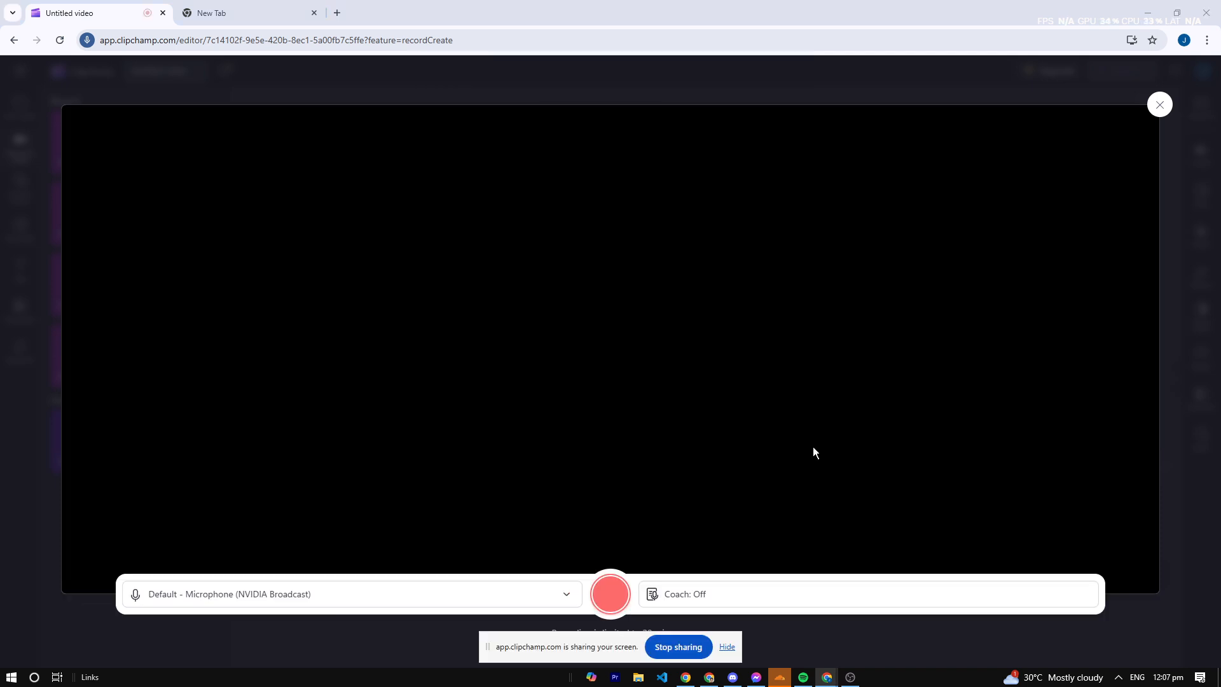
# - In the other browser tab, search Google for "reddit" and open the Reddit website
pyautogui.click(210, 12)
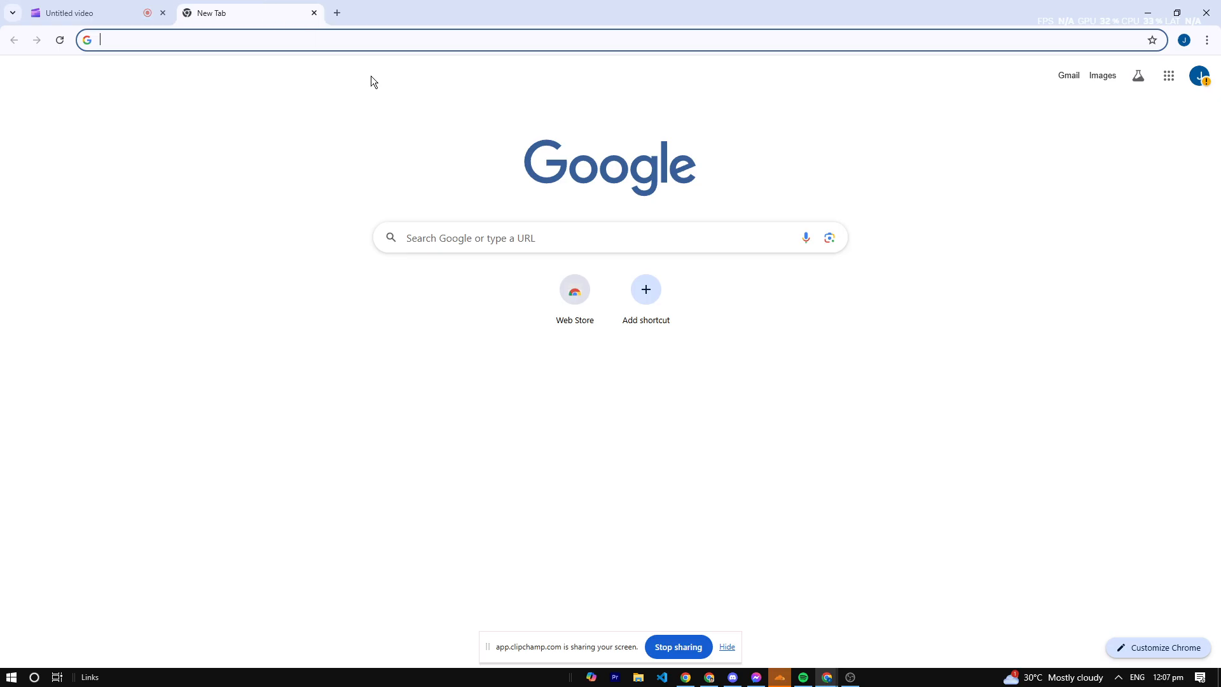
pyautogui.write('re')
pyautogui.press('BackSpace')
pyautogui.write('tw')
pyautogui.press('BackSpace')
pyautogui.press('BackSpace')
pyautogui.write('reddit')
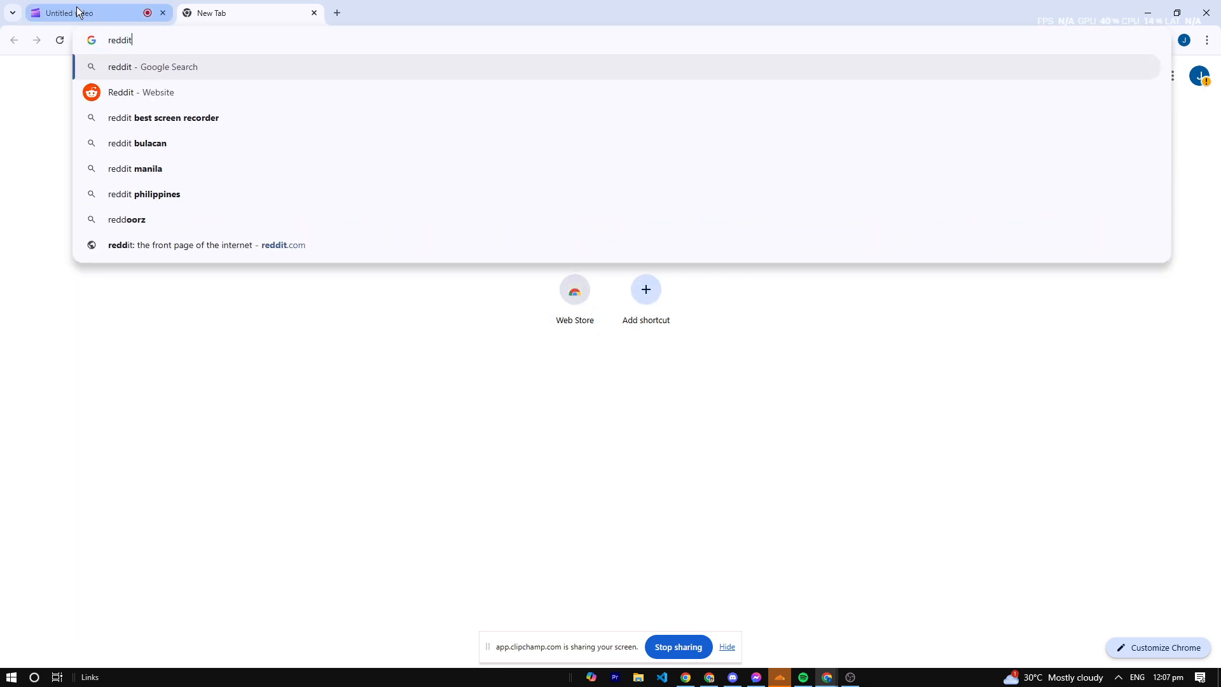
pyautogui.press('Return')
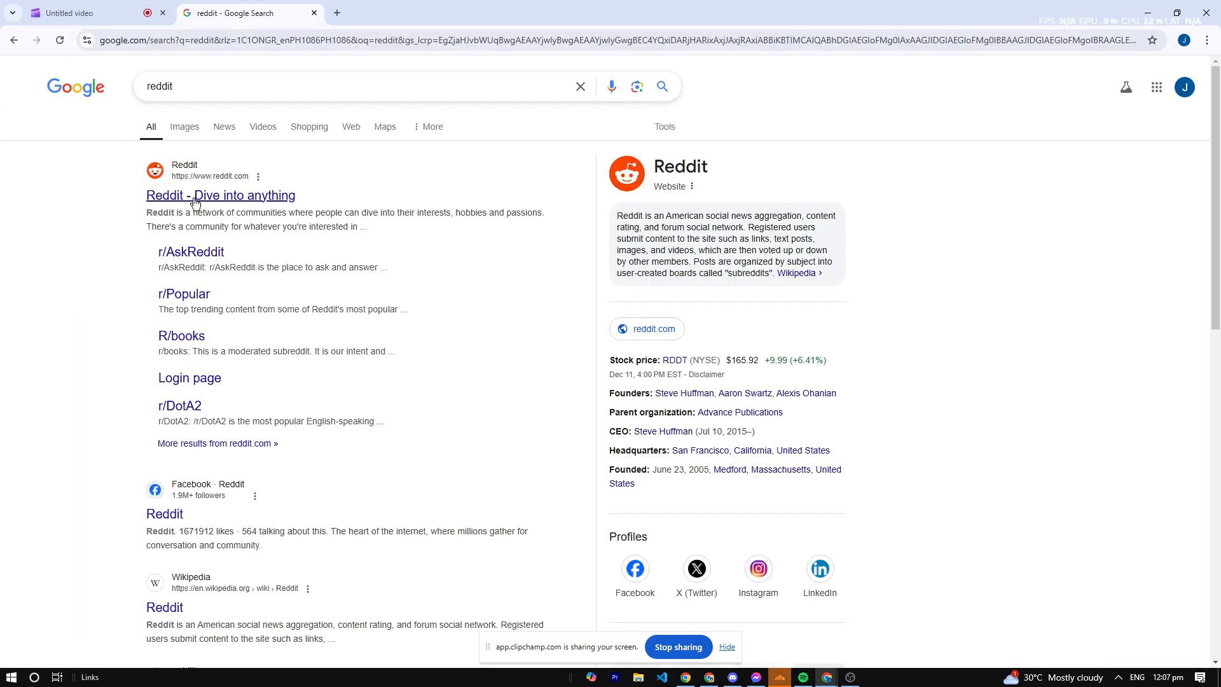
pyautogui.click(221, 196)
# - Complete Reddit's humanity check by selecting all images with a bus and verifying them
pyautogui.click(535, 292)
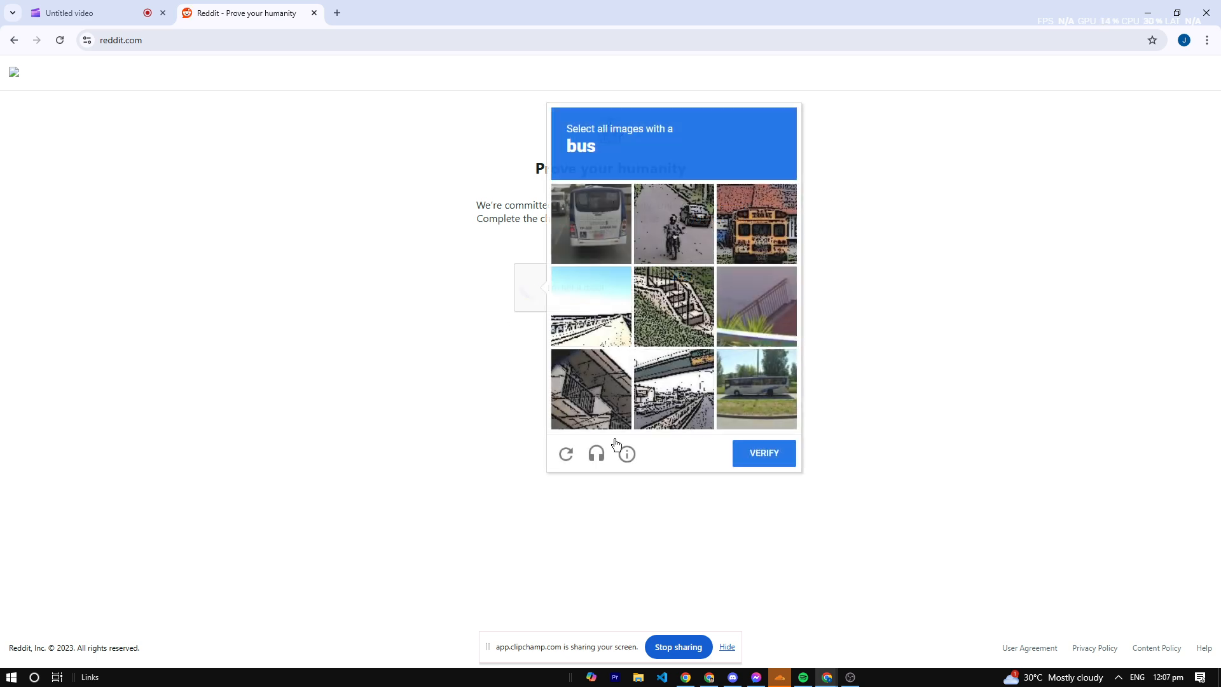
pyautogui.click(591, 224)
pyautogui.click(757, 223)
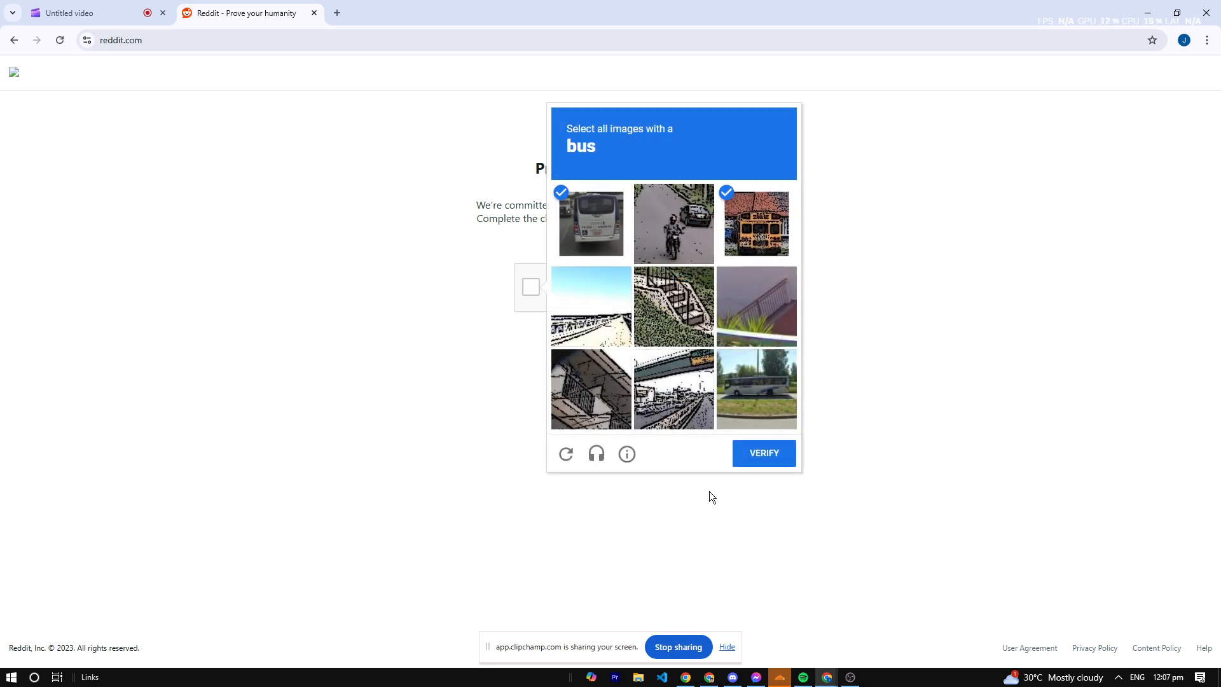
pyautogui.click(768, 404)
pyautogui.click(764, 453)
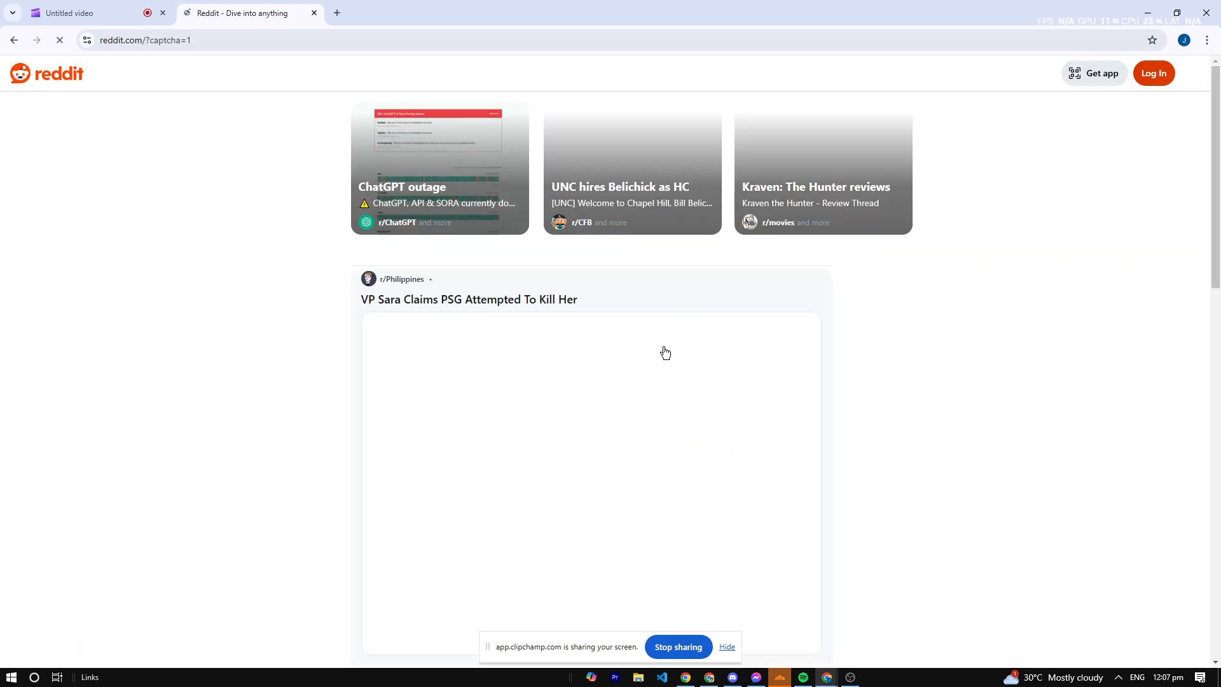
# - Browse down the Reddit popular feed as recording content, and stop the screen recording in Clipchamp
pyautogui.scroll(-5, 534, 450)
pyautogui.scroll(-12, 534, 449)
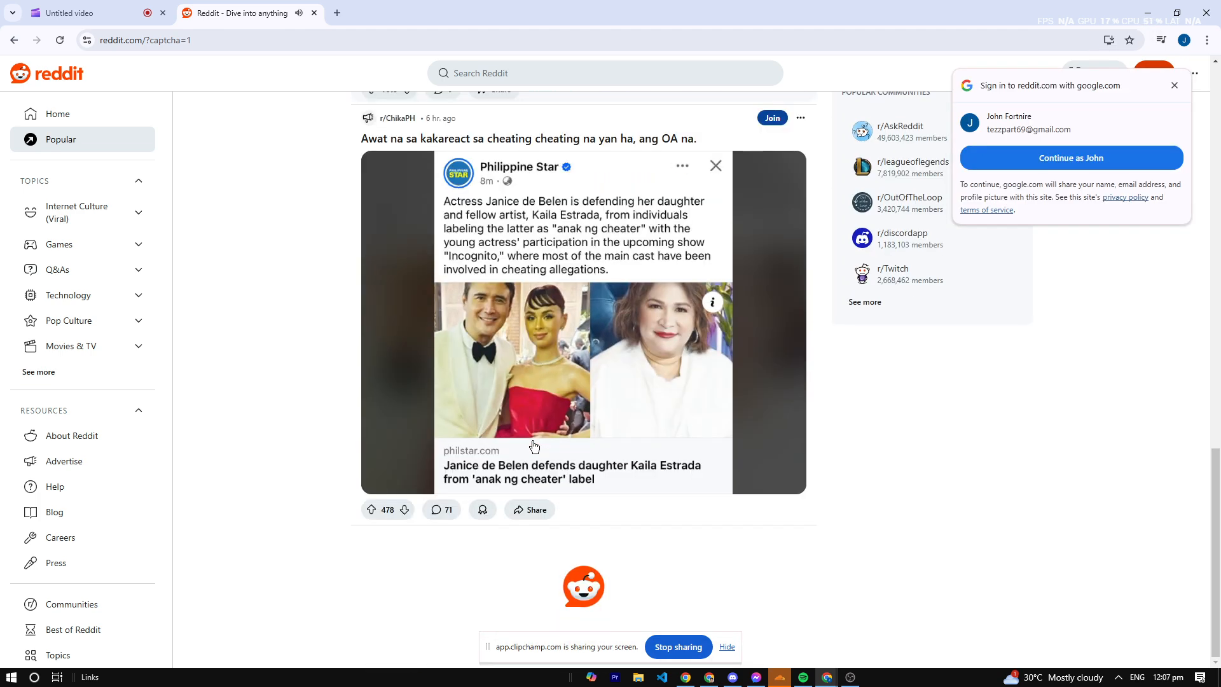
pyautogui.scroll(-20, 533, 445)
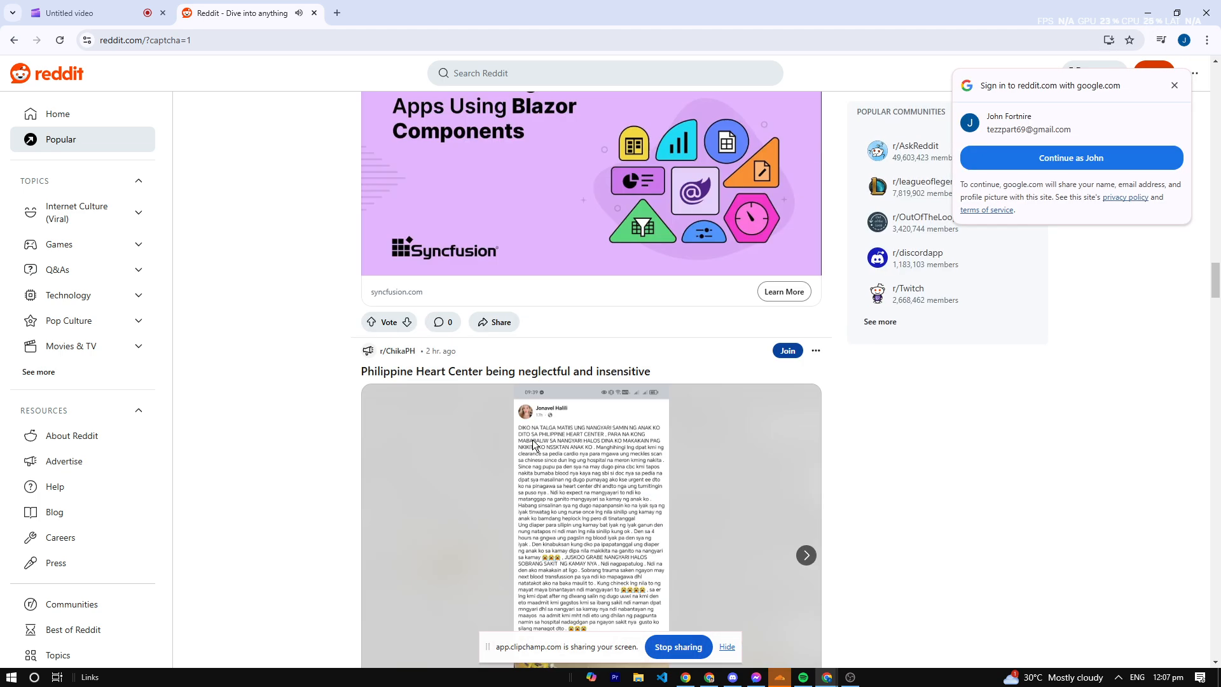
pyautogui.scroll(-20, 670, 280)
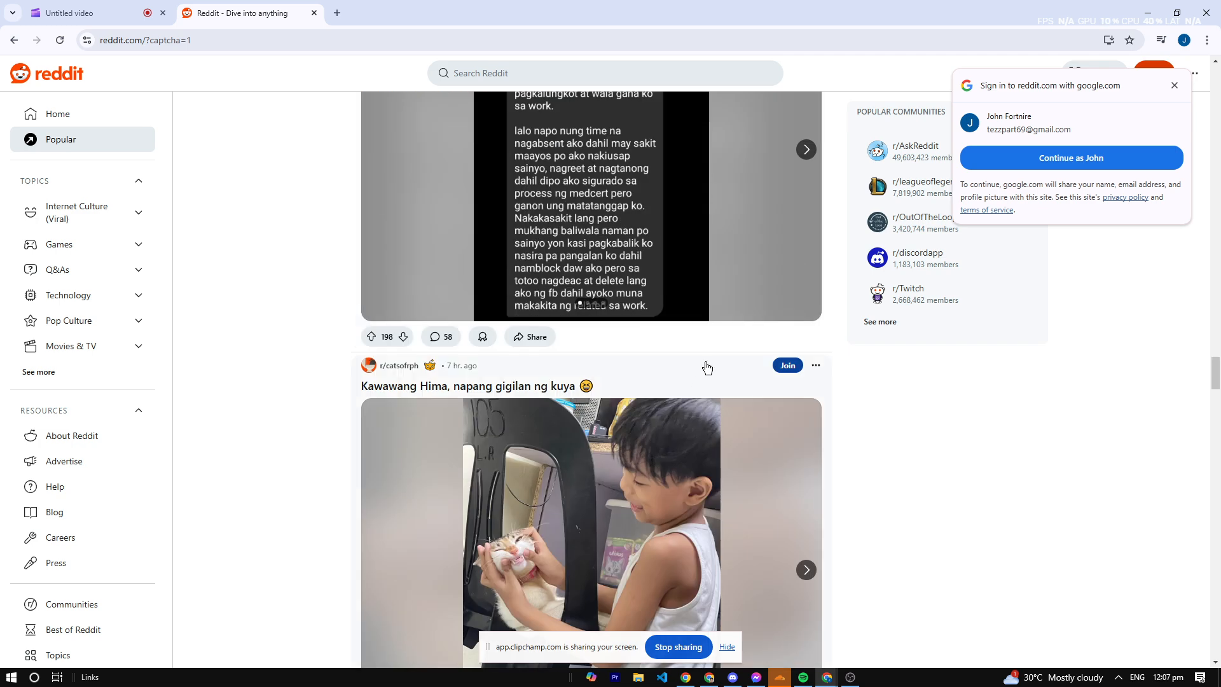
pyautogui.scroll(-20, 699, 480)
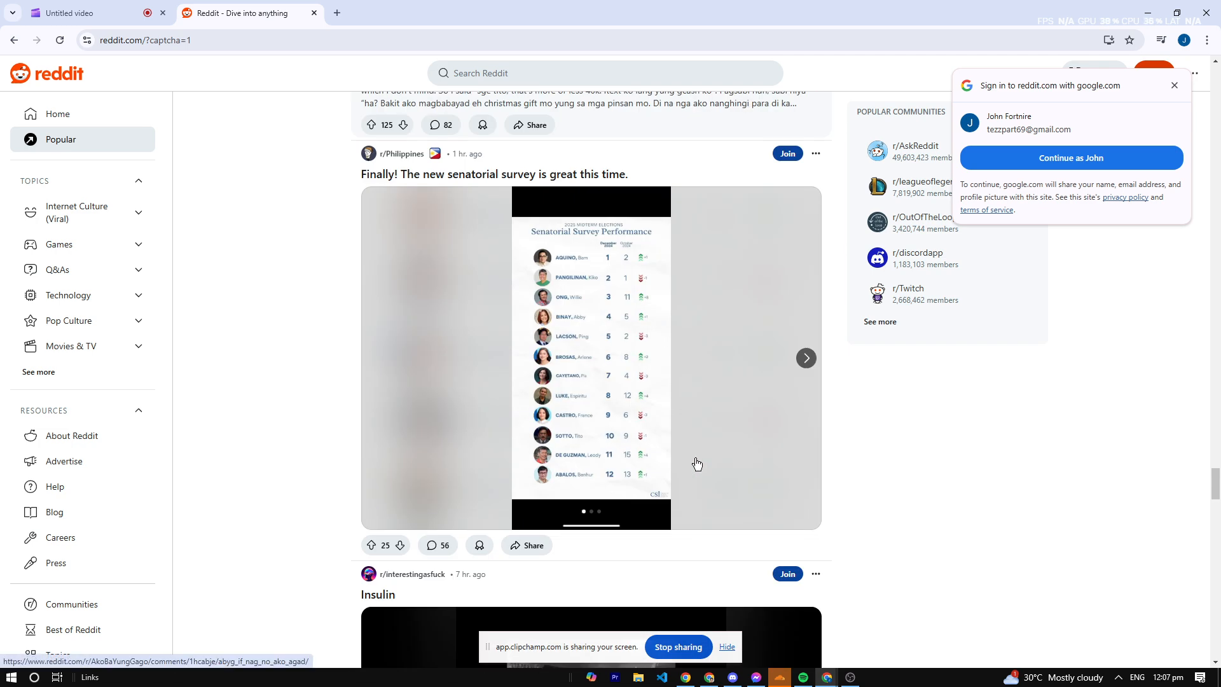
pyautogui.click(70, 13)
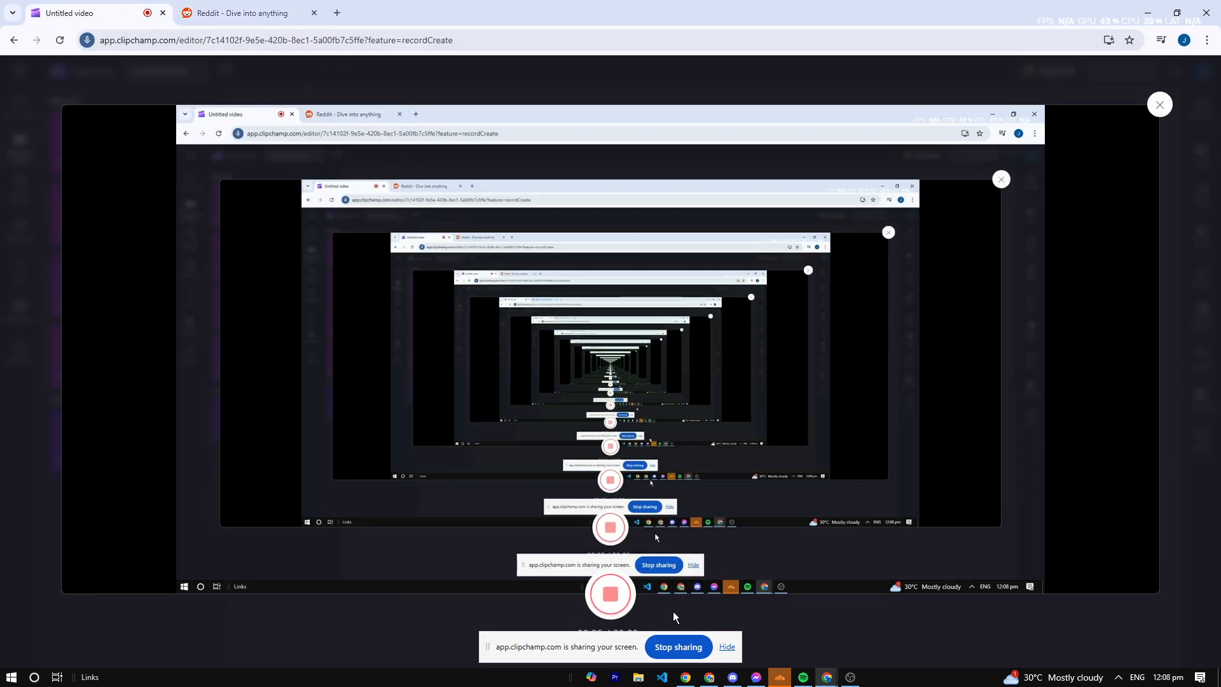
pyautogui.click(628, 610)
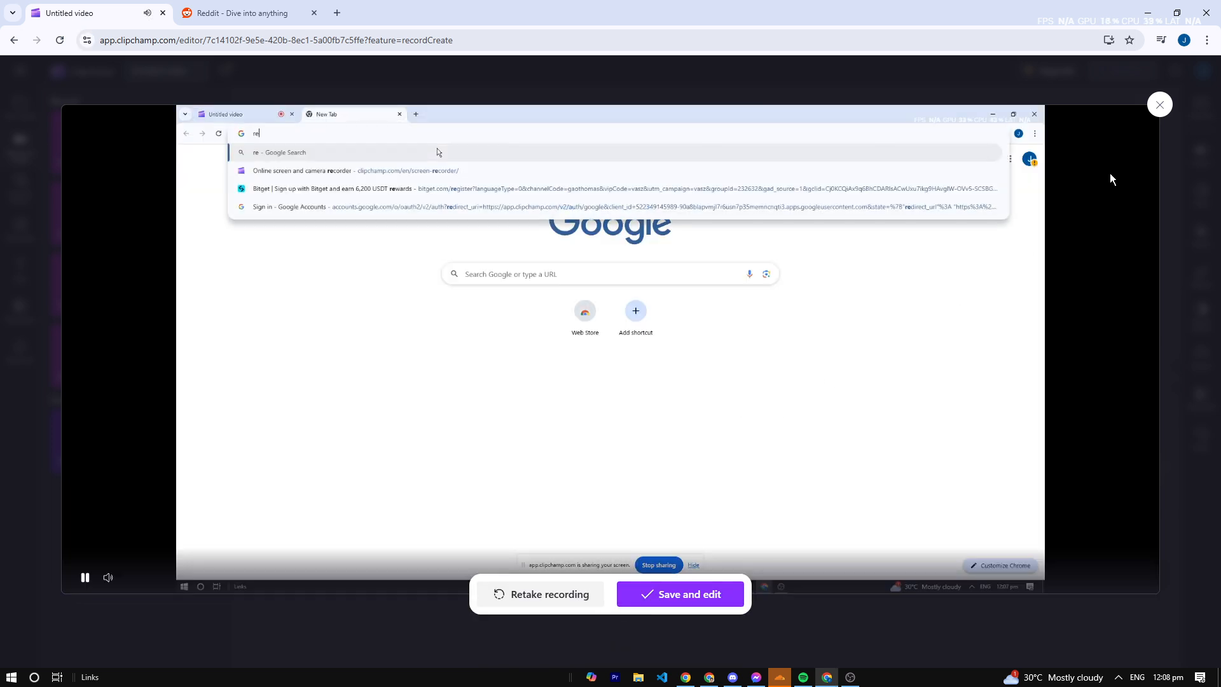
# - Keep the finished screen recording instead of exiting, and save it to the editor timeline
pyautogui.click(1159, 105)
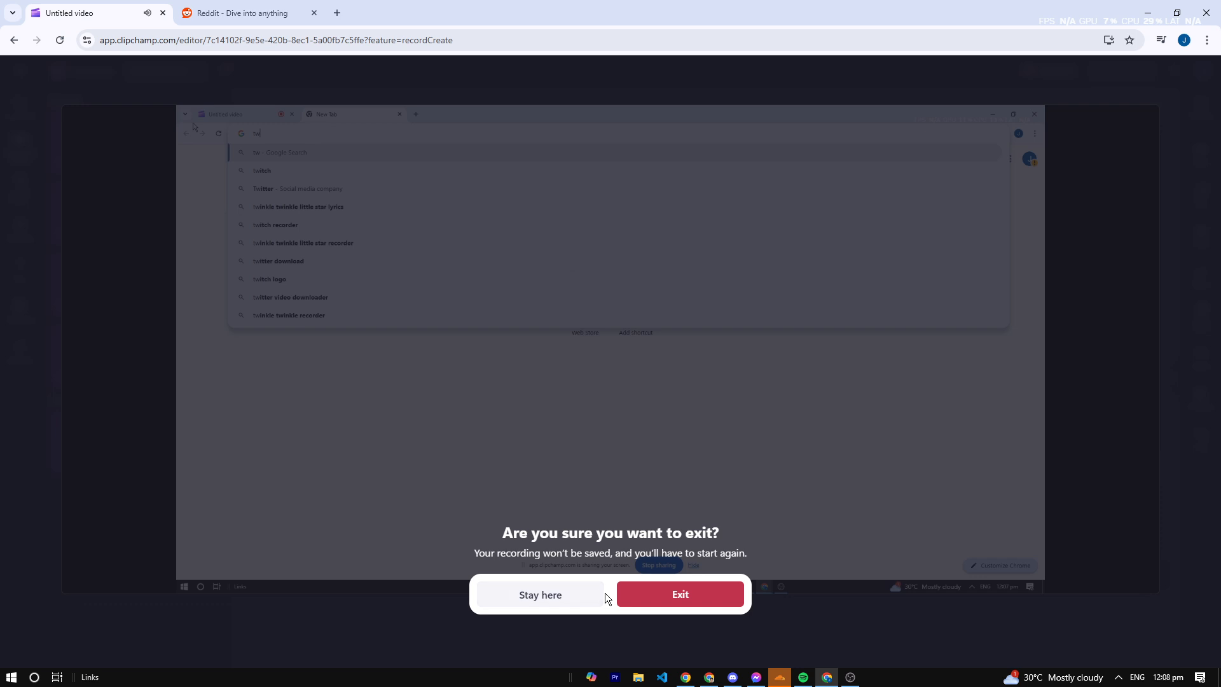
pyautogui.click(551, 598)
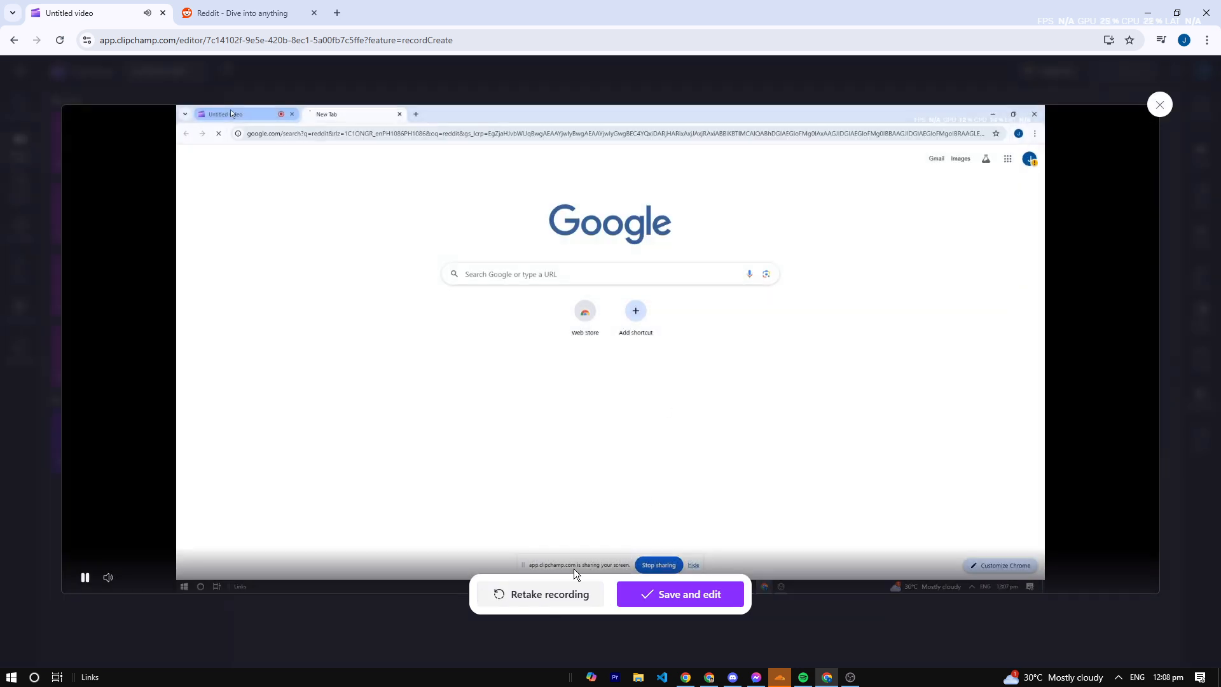
pyautogui.click(676, 600)
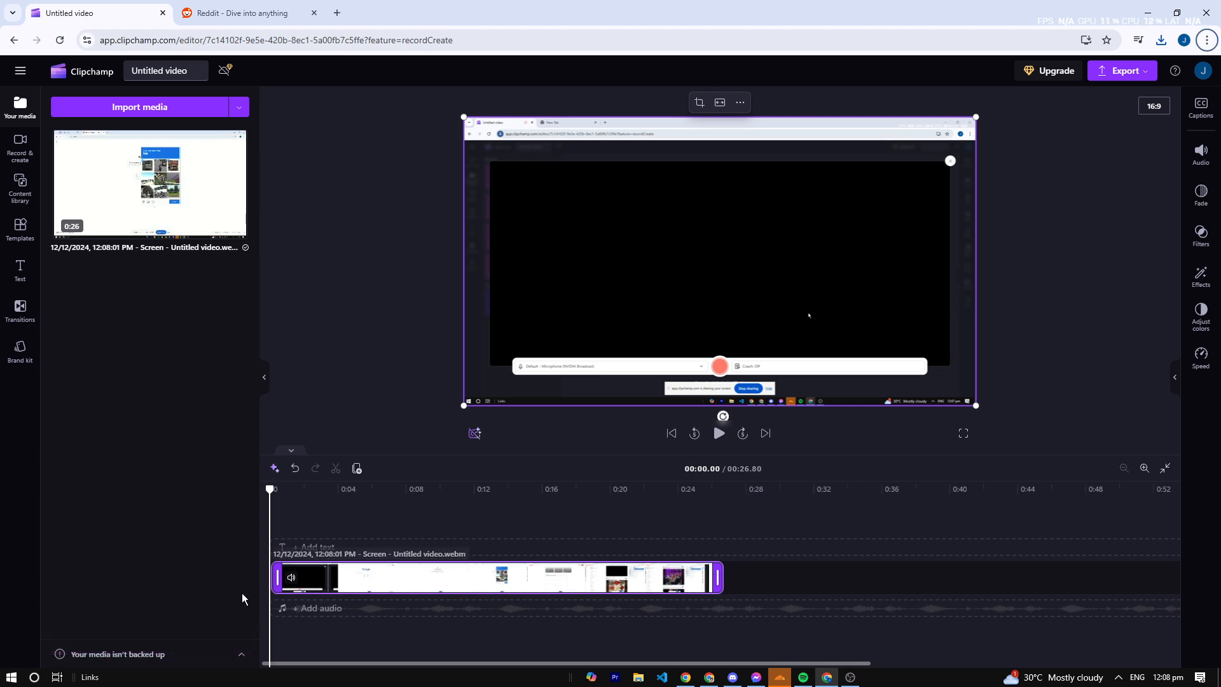
# - Trim the start of the recorded clip to a length of about 22 seconds and briefly preview it from the beginning
pyautogui.moveTo(277, 577)
pyautogui.mouseDown()
pyautogui.moveTo(395, 578)
pyautogui.moveTo(345, 576)
pyautogui.mouseUp()
pyautogui.click(432, 580)
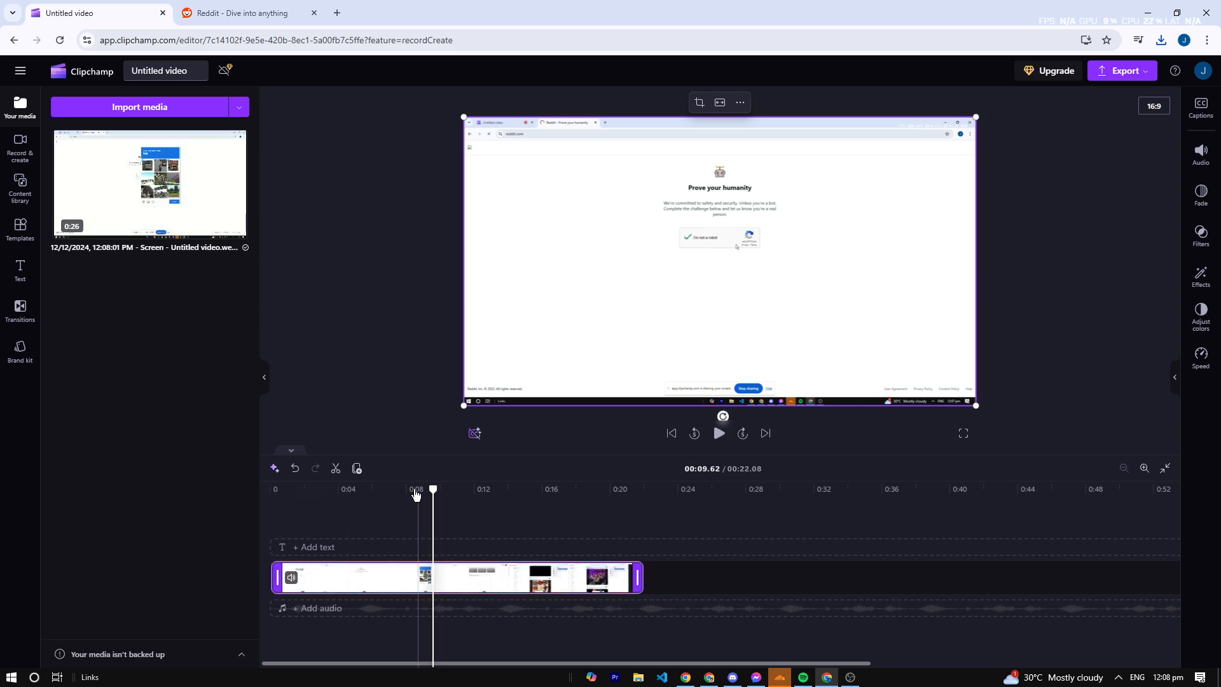
pyautogui.moveTo(416, 493); pyautogui.dragTo(270, 490)
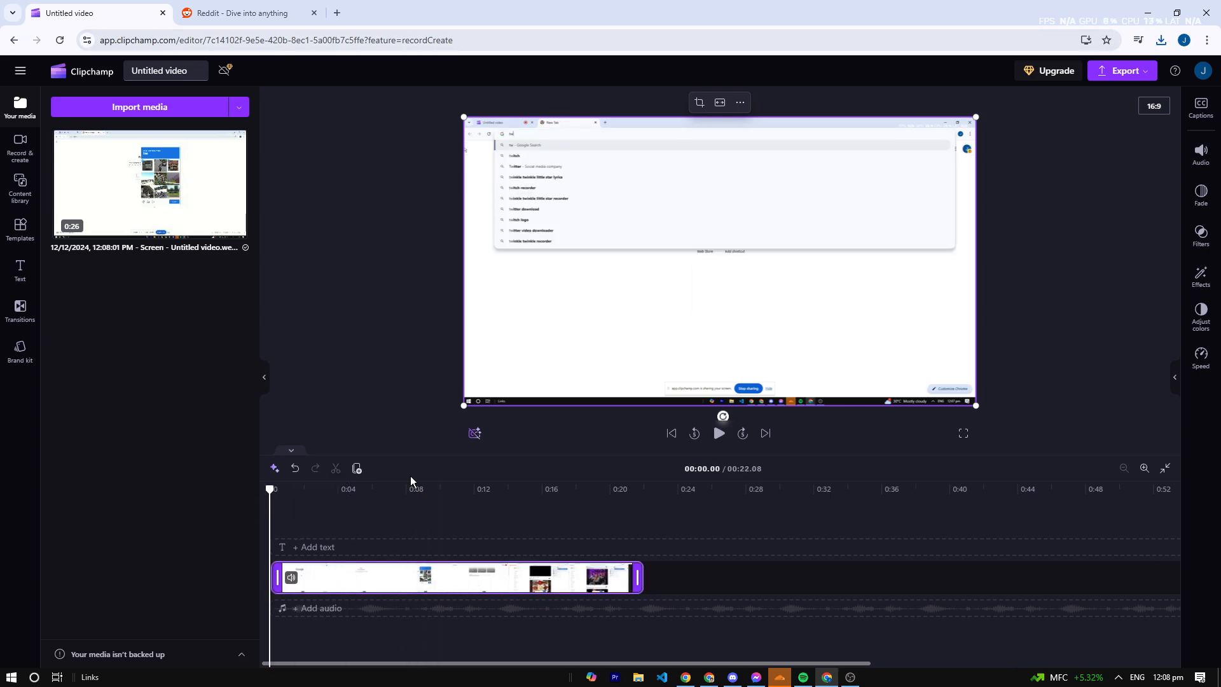
pyautogui.click(718, 433)
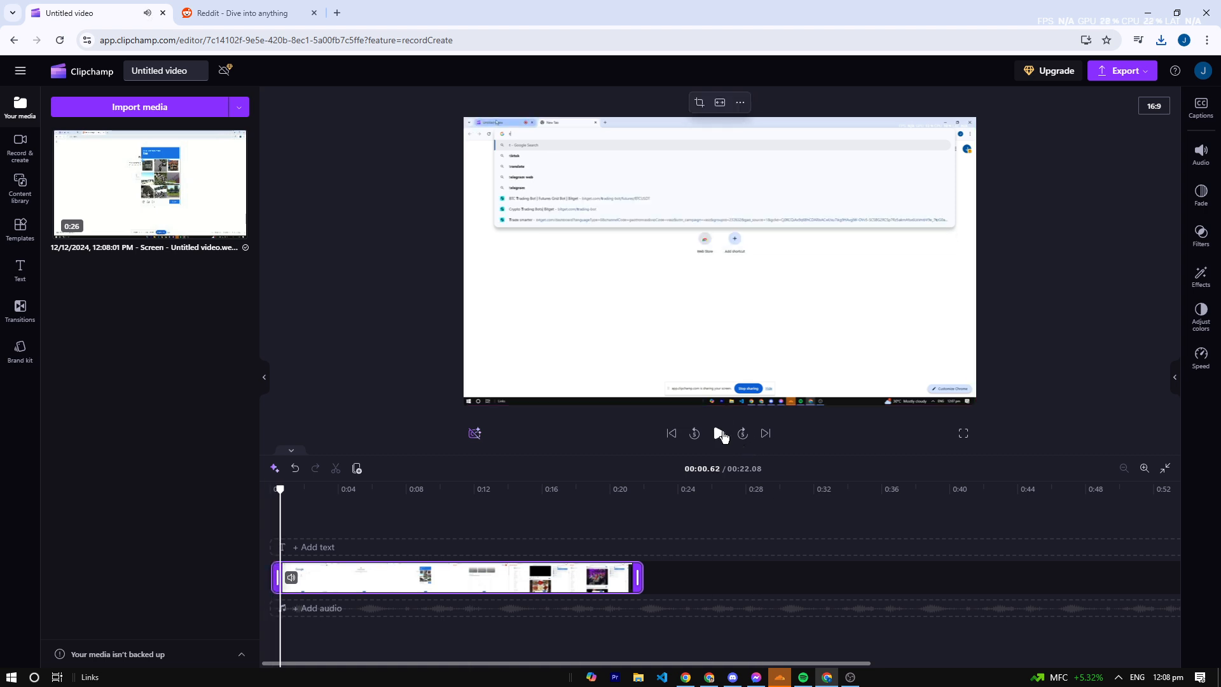
pyautogui.click(719, 433)
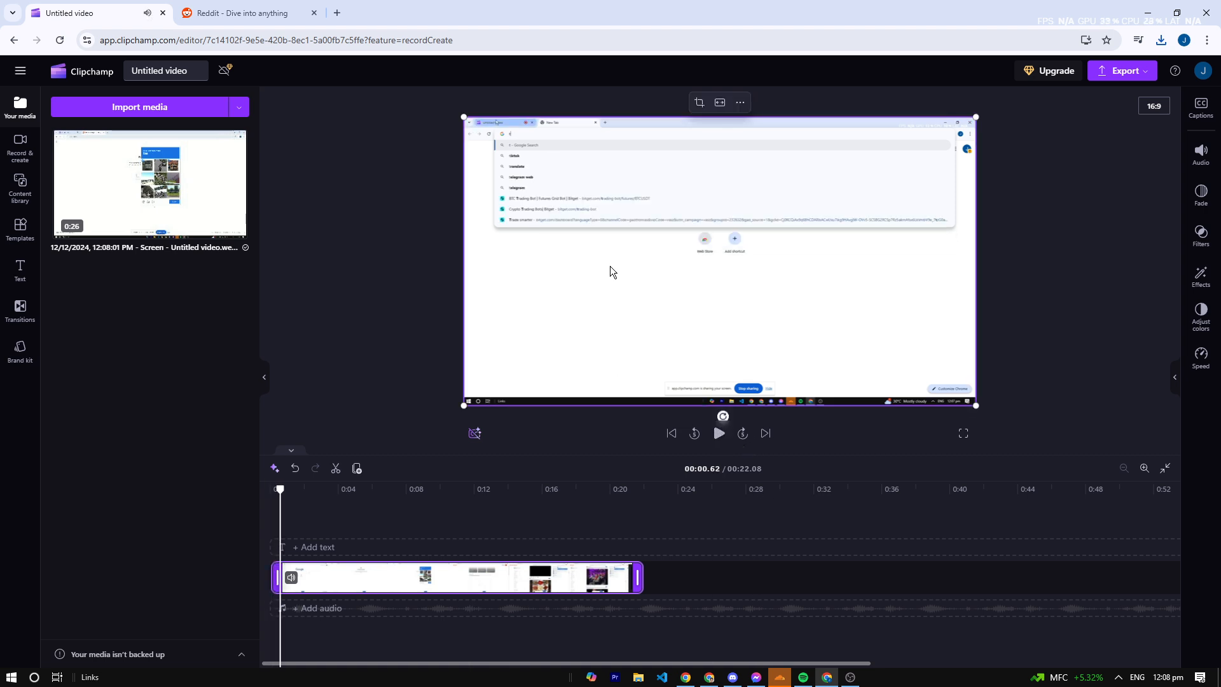
pyautogui.click(1008, 254)
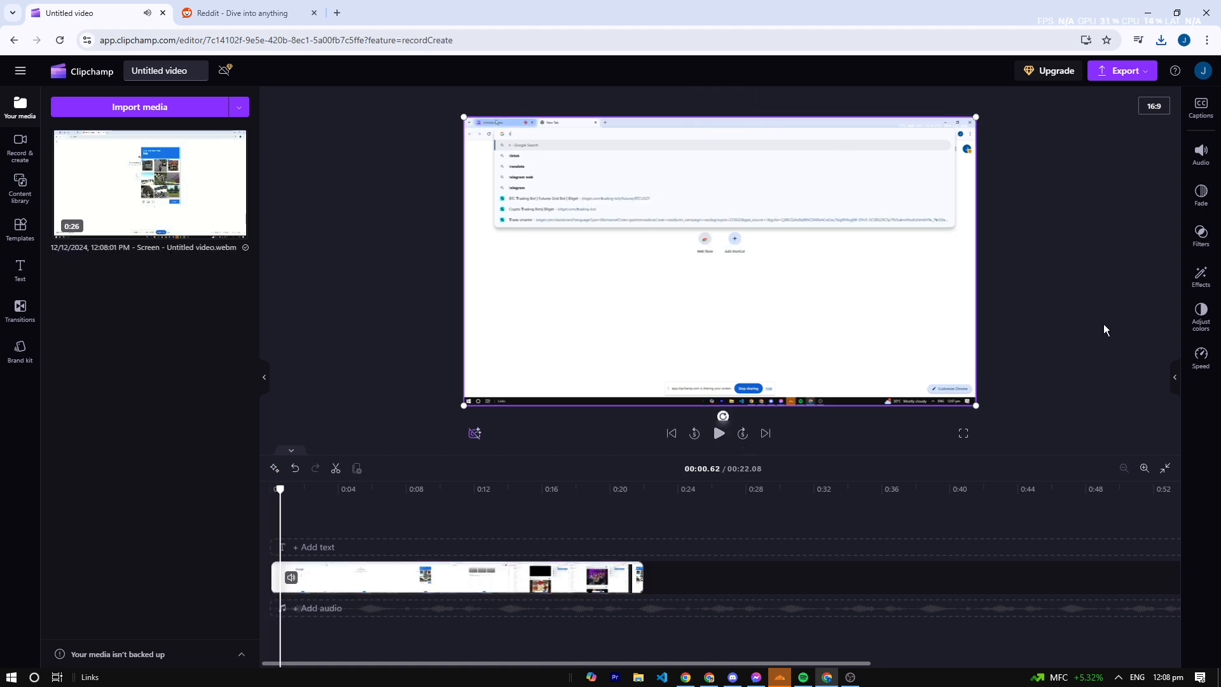
pyautogui.click(895, 205)
pyautogui.click(1040, 201)
pyautogui.moveTo(968, 193); pyautogui.dragTo(978, 186)
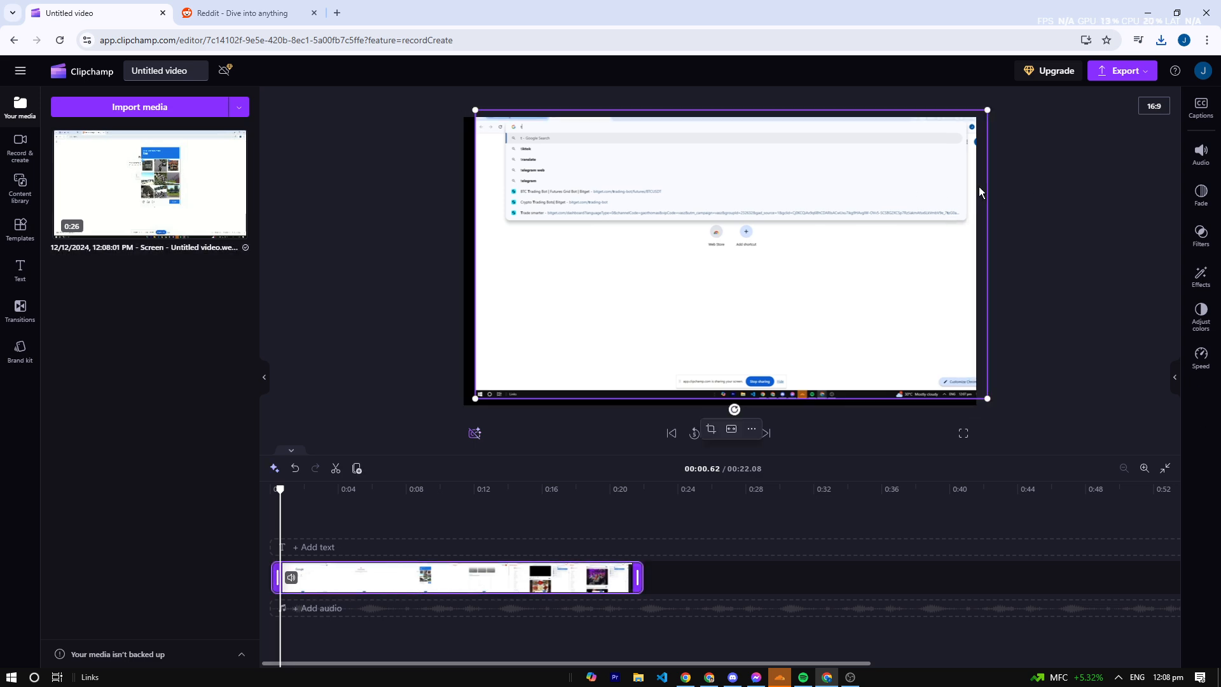
pyautogui.hotkey('ctrl', 'z')
pyautogui.click(1087, 235)
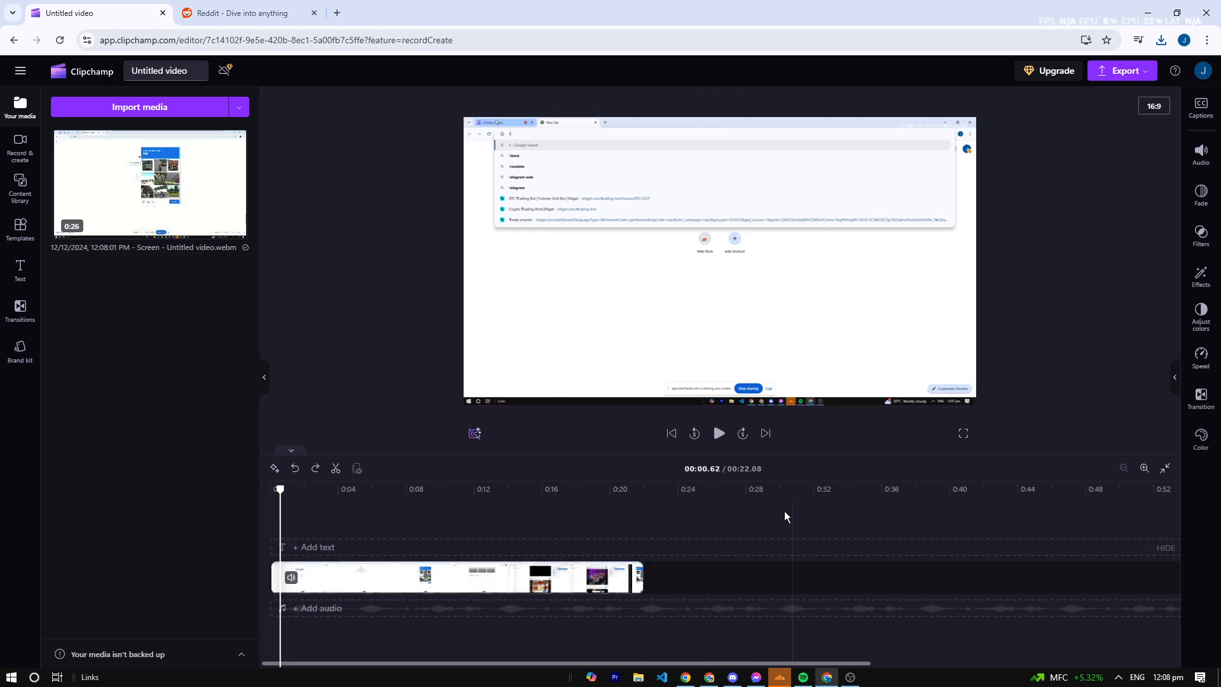
# - Scrub through the trimmed clip on the timeline to about 10.7 seconds
pyautogui.click(742, 557)
pyautogui.moveTo(642, 488); pyautogui.dragTo(438, 488)
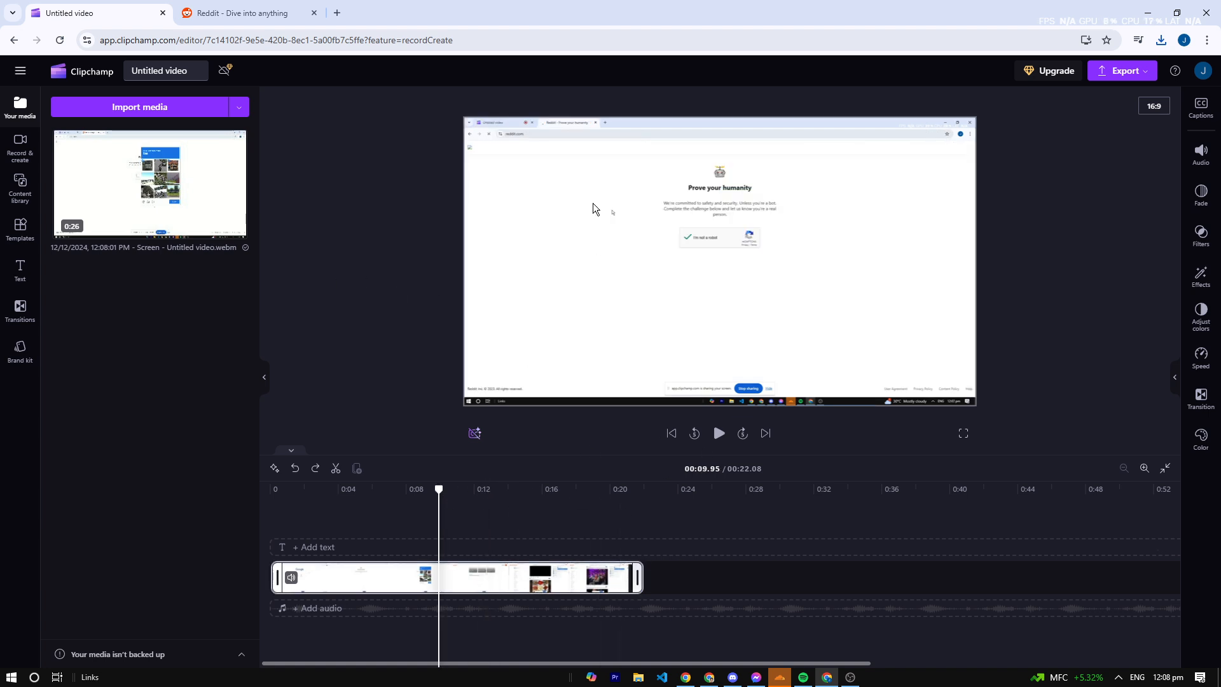
pyautogui.click(387, 434)
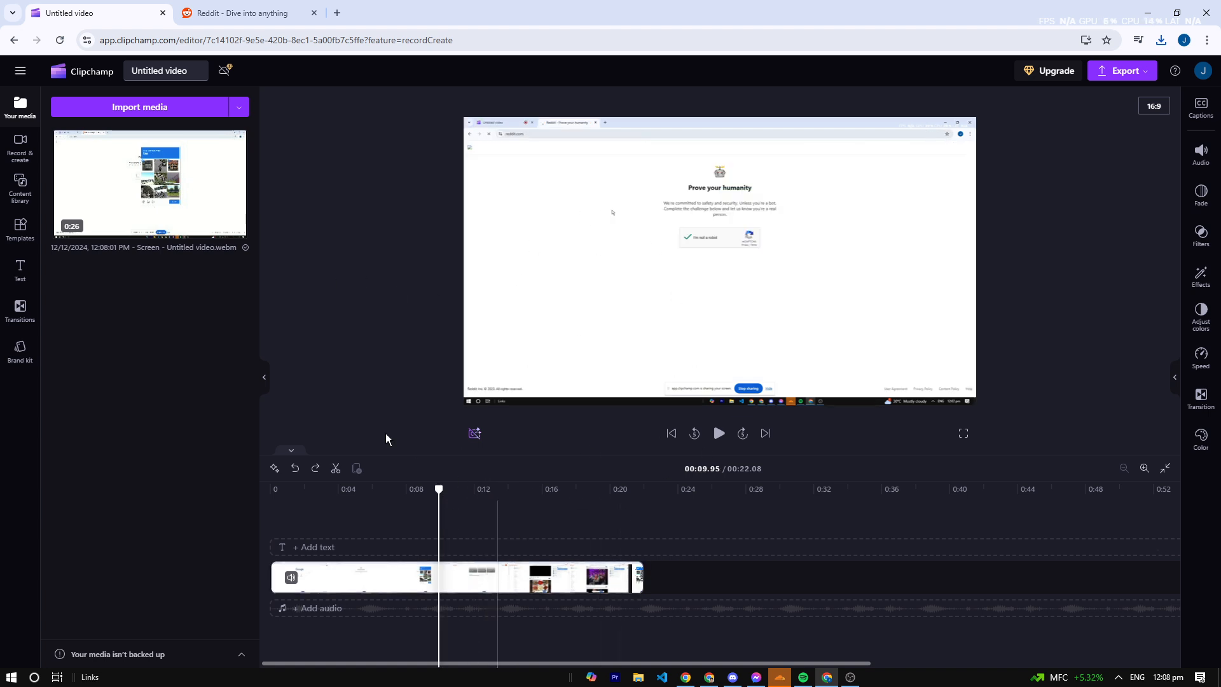
pyautogui.click(452, 502)
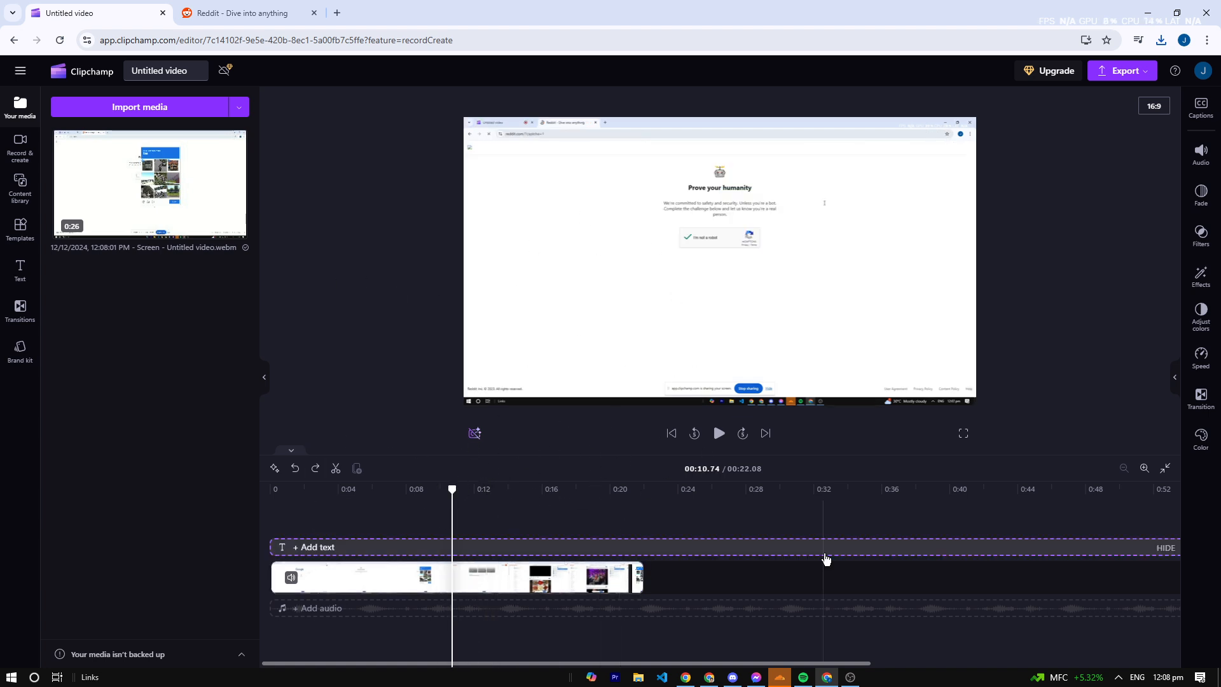
# - Switch to OBS Studio to look at its capture sources and recording controls, and return to Clipchamp
pyautogui.click(850, 676)
pyautogui.hotkey('alt', 'Tab')
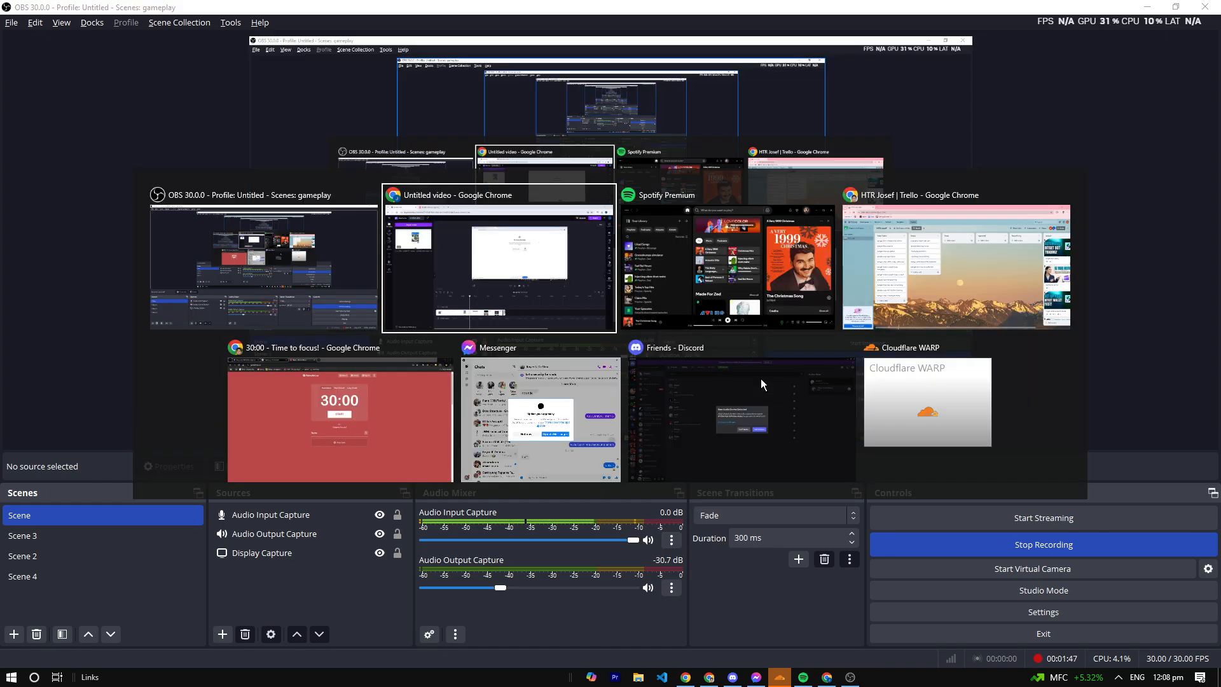
pyautogui.hotkey('alt', 'Tab')
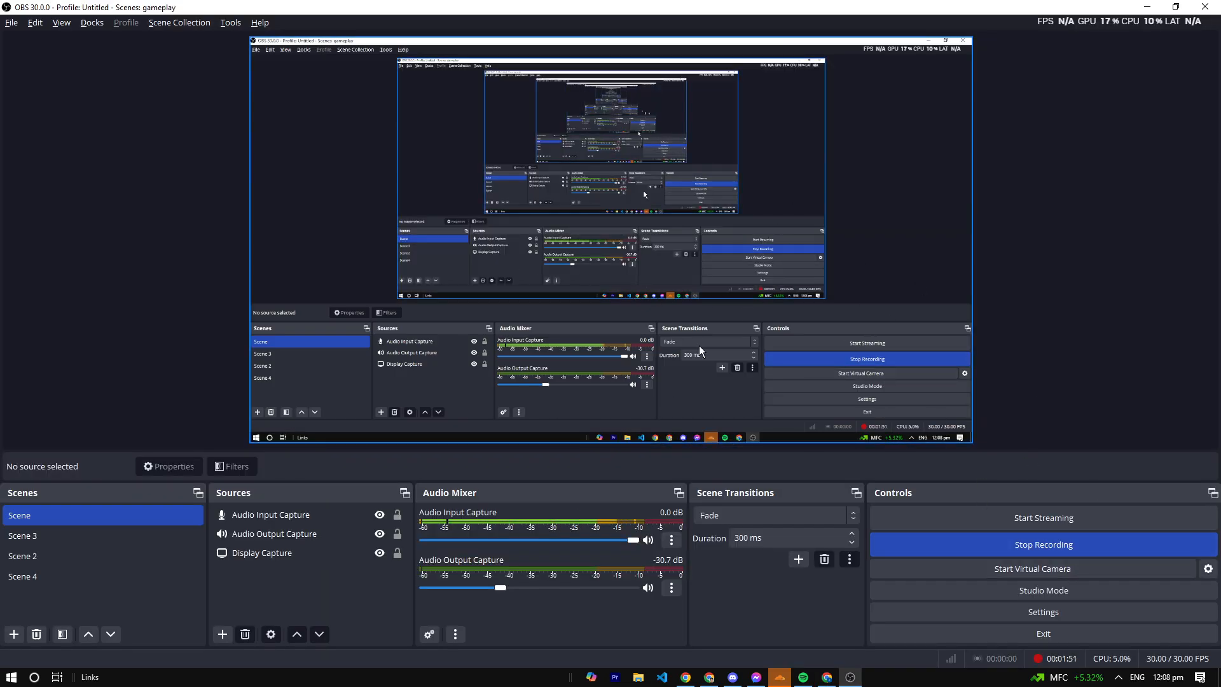
pyautogui.hotkey('alt', 'Tab')
pyautogui.hotkey('alt', 'Tab')
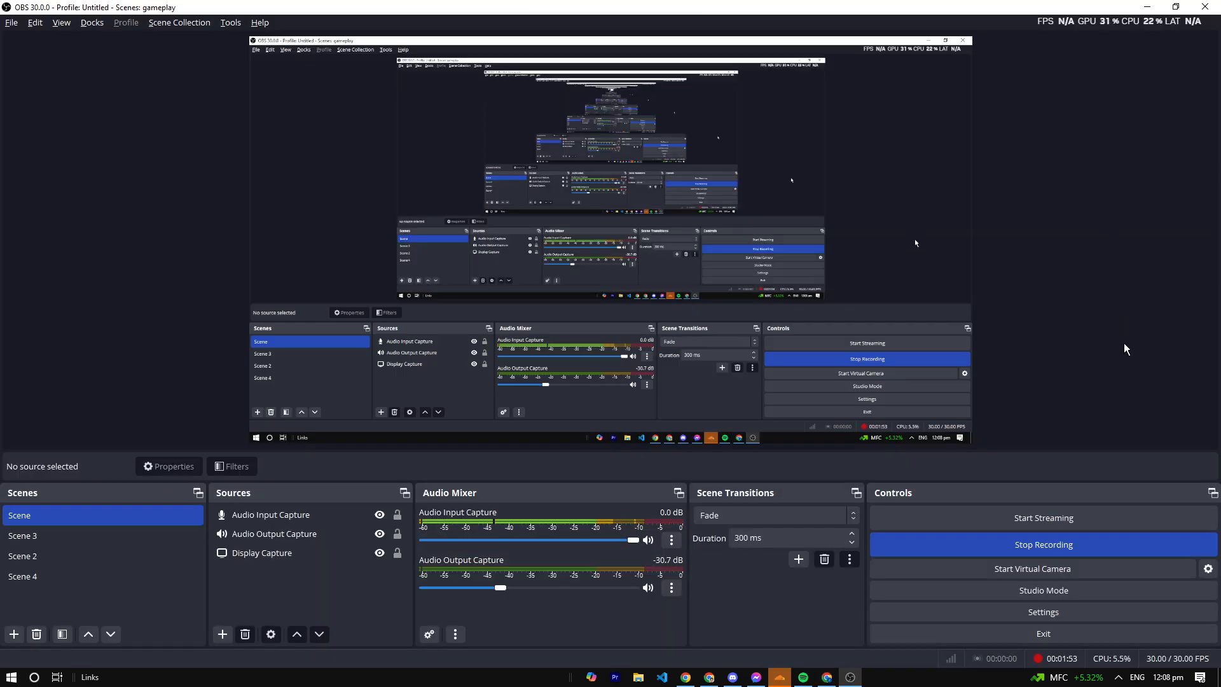
pyautogui.hotkey('alt', 'Tab')
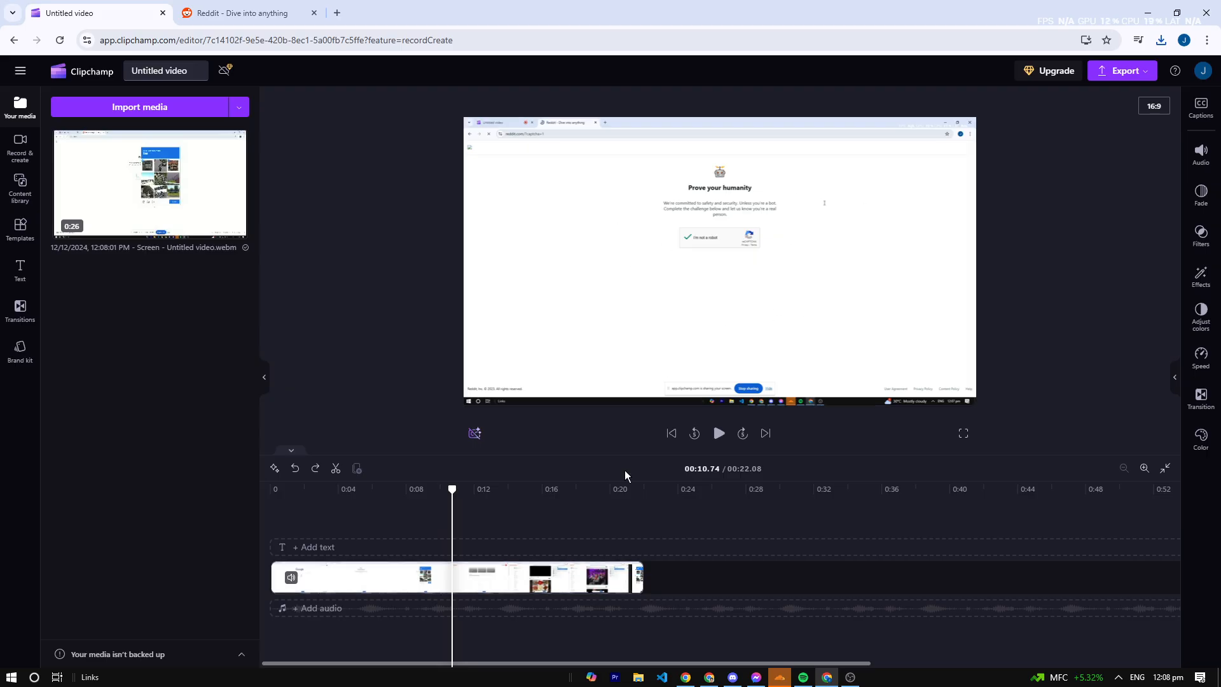
# - Scrub back to about 4 seconds and place the playhead at the end of the clip
pyautogui.moveTo(455, 488); pyautogui.dragTo(342, 488)
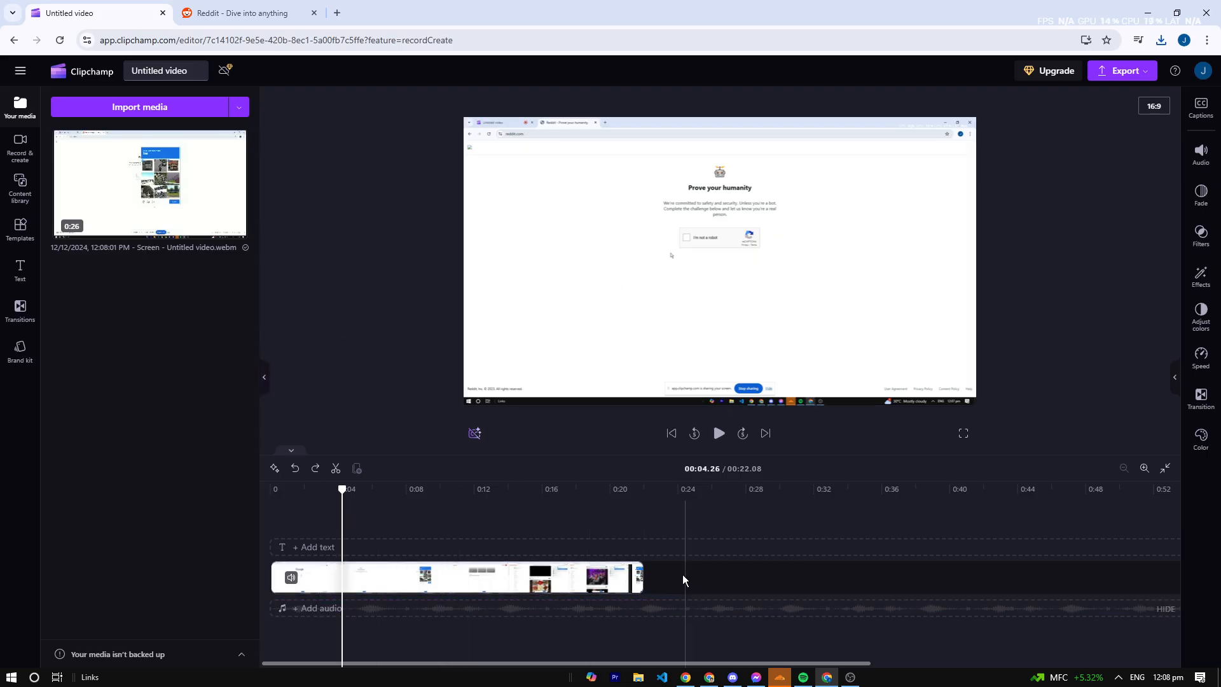
pyautogui.click(795, 576)
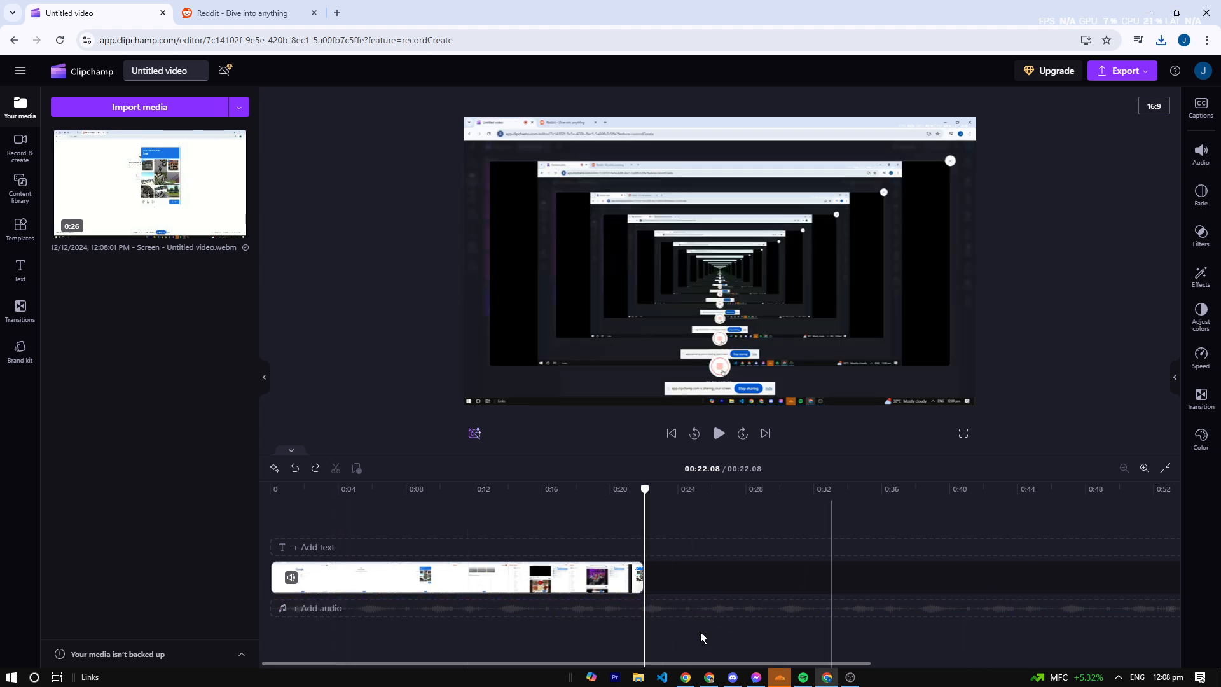
# - Add a text-to-speech voiceover reading "Hello guys welcome back to another video" and save it to the timeline
pyautogui.click(14, 138)
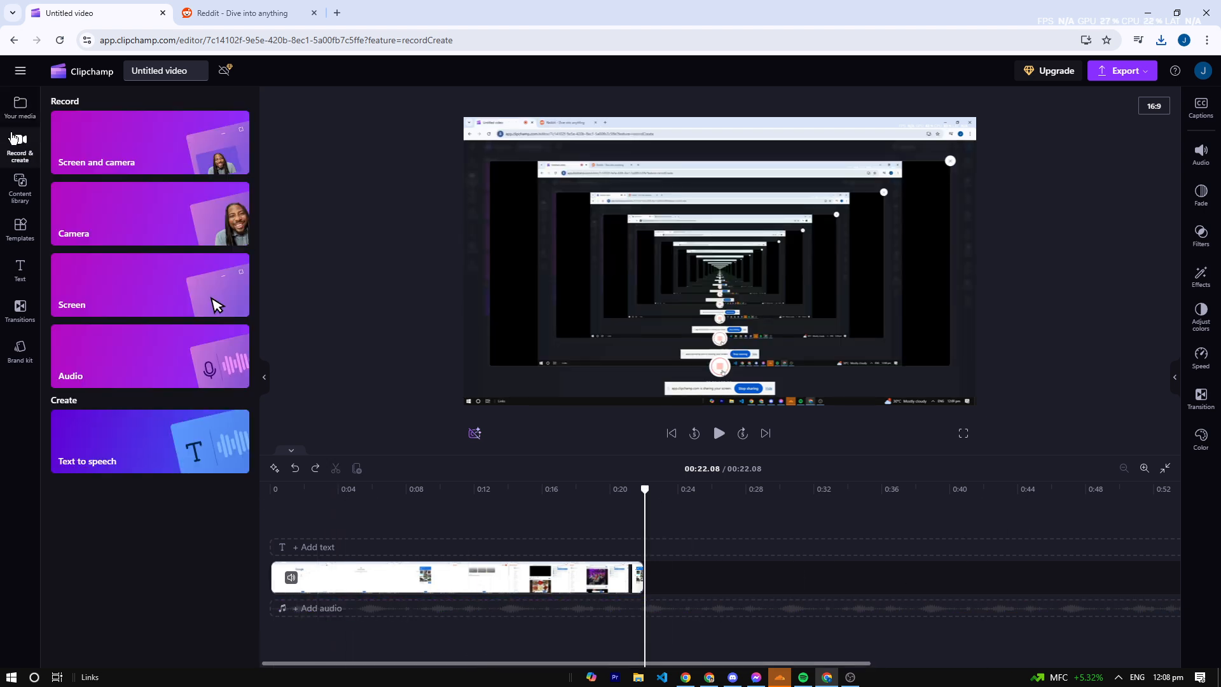
pyautogui.click(148, 438)
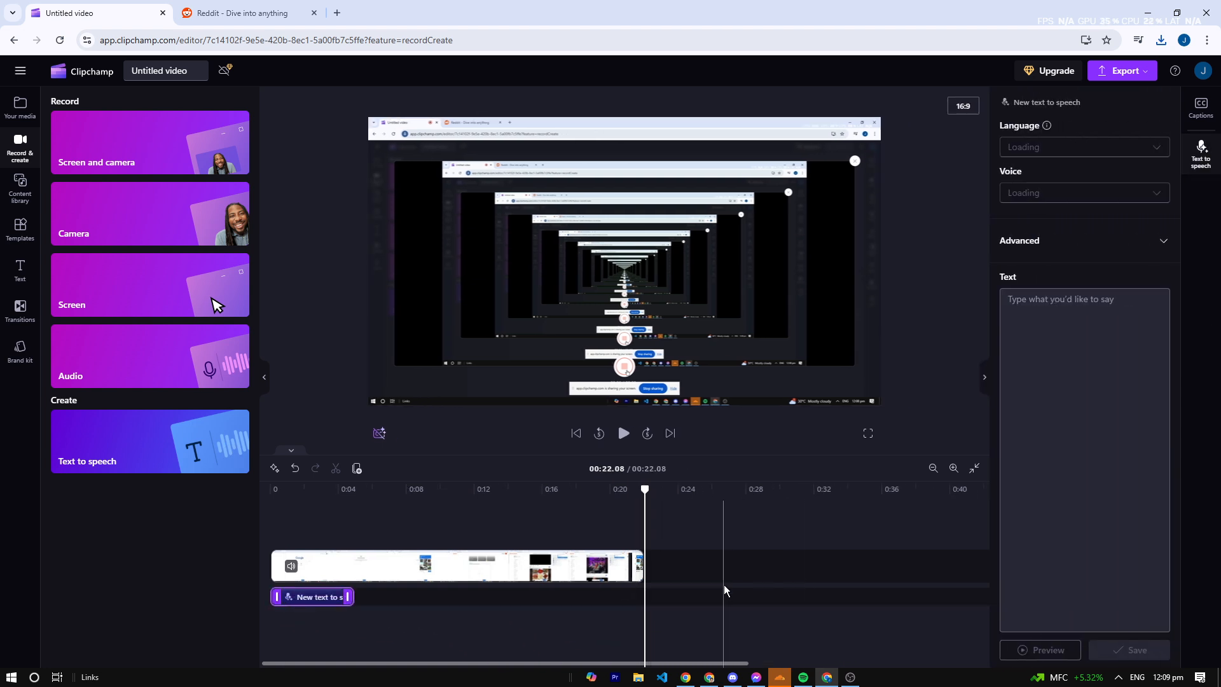
pyautogui.click(1087, 325)
pyautogui.write('He')
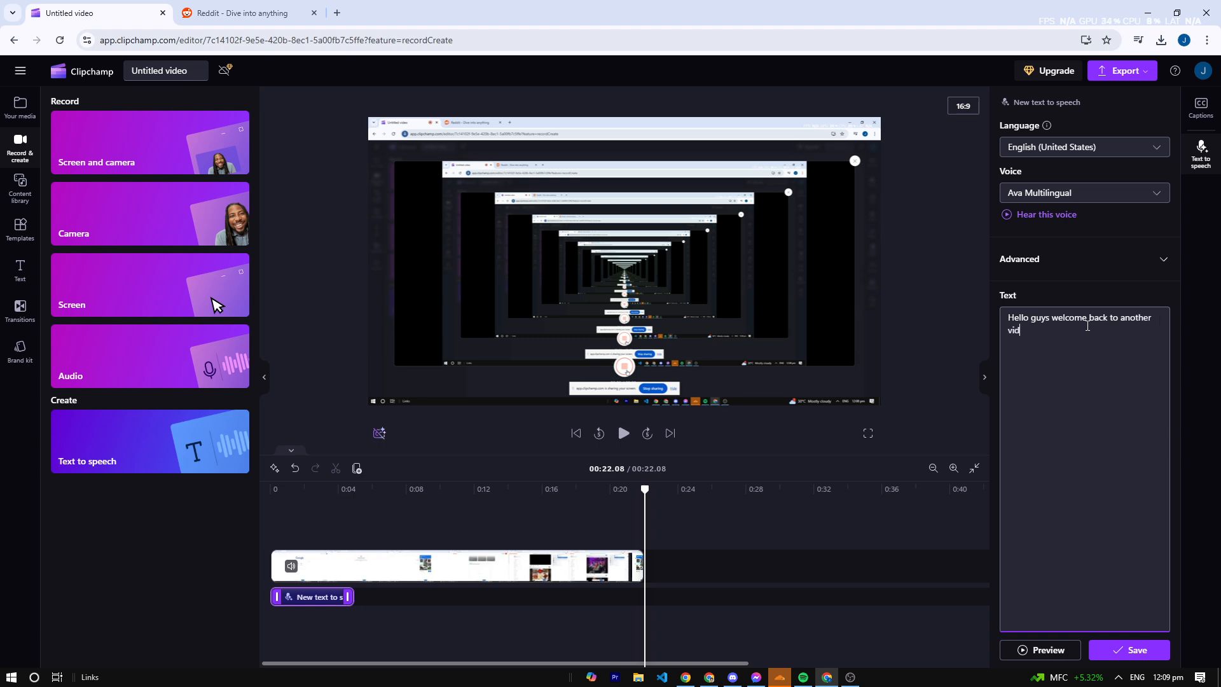
pyautogui.click(1127, 649)
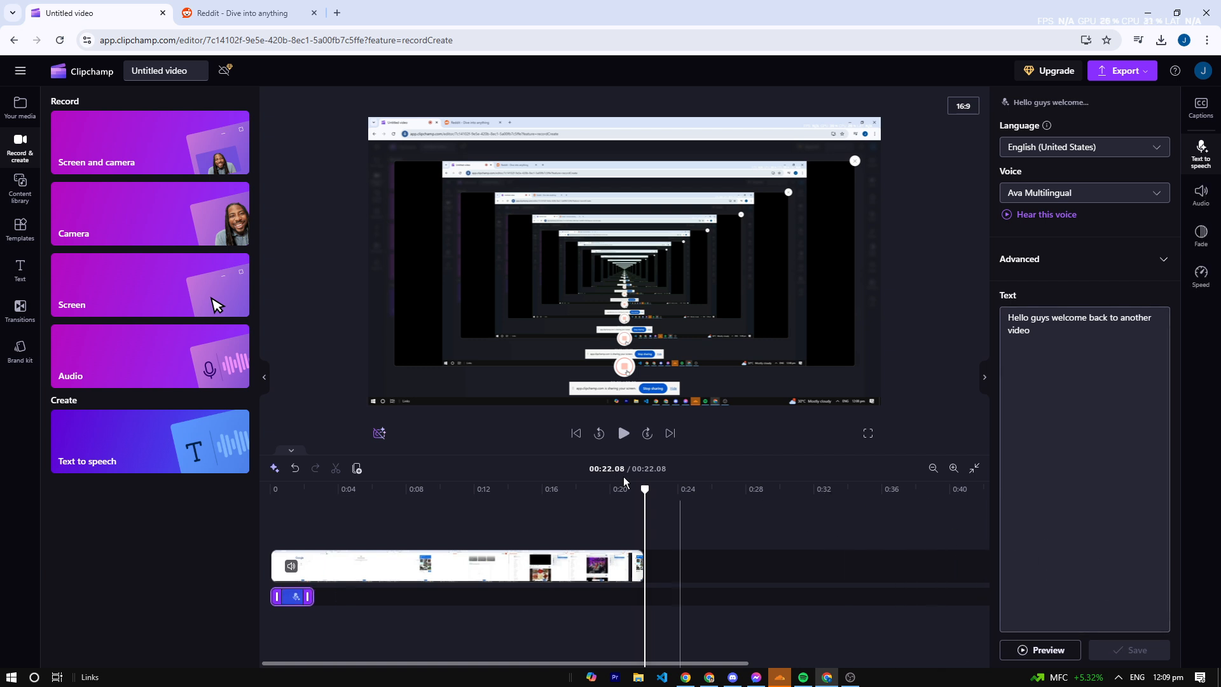
# - Preview the video with the voiceover from the beginning, and place the playhead at the end of the clip
pyautogui.moveTo(643, 488); pyautogui.dragTo(269, 493)
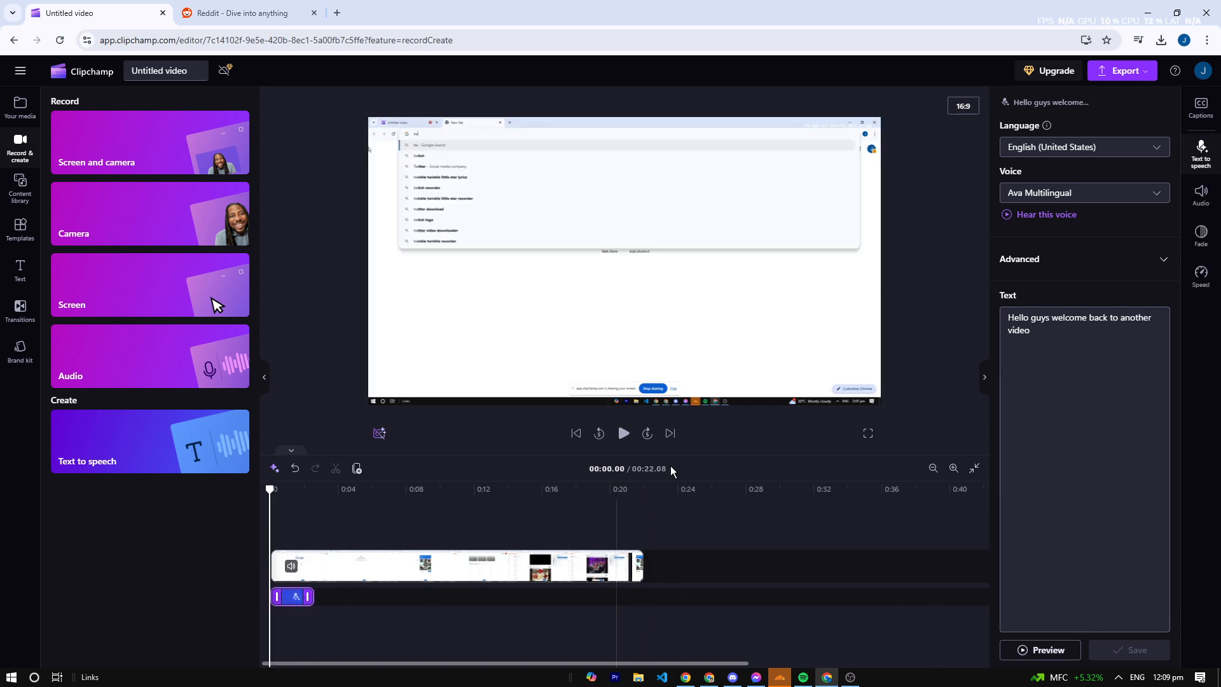
pyautogui.click(624, 435)
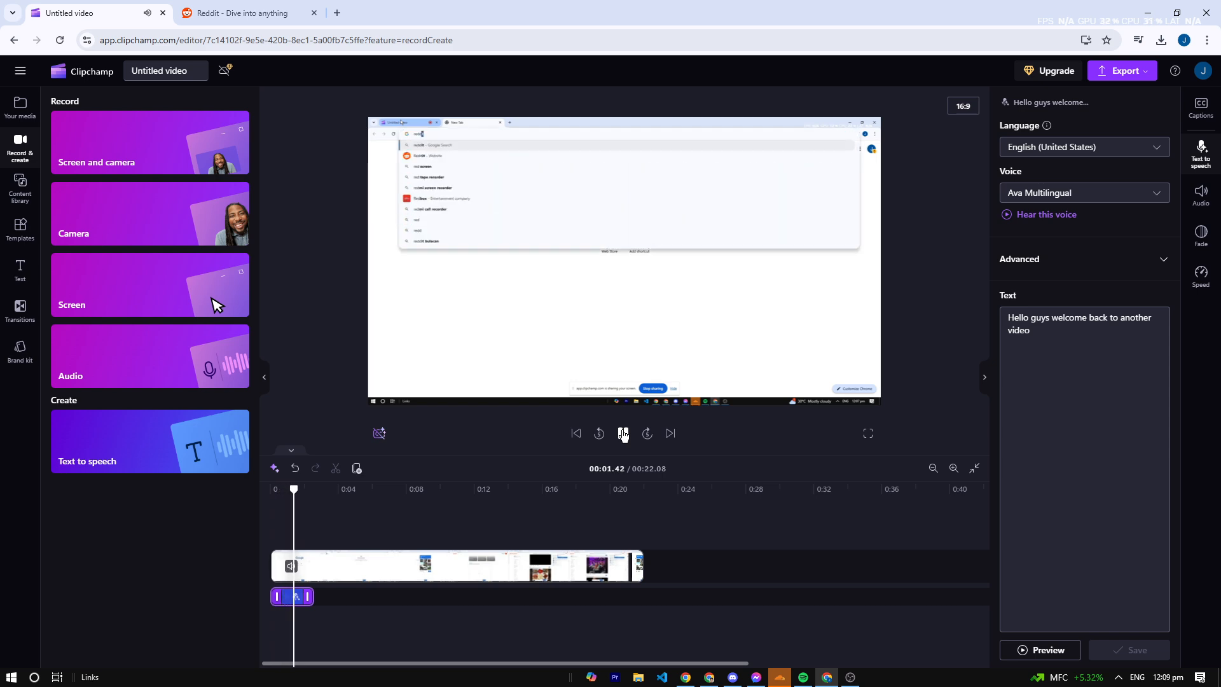
pyautogui.click(624, 435)
pyautogui.click(751, 501)
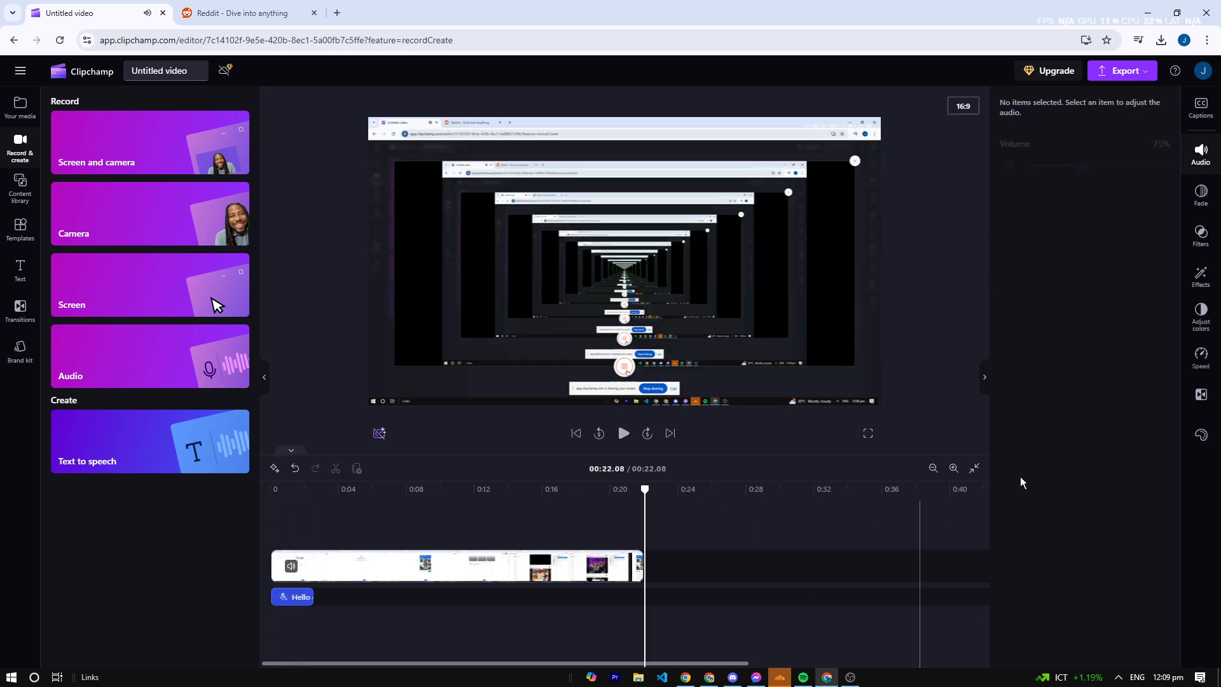
# - Mute the recorded clip's own audio and preview the first seconds with the voiceover from the beginning
pyautogui.click(360, 563)
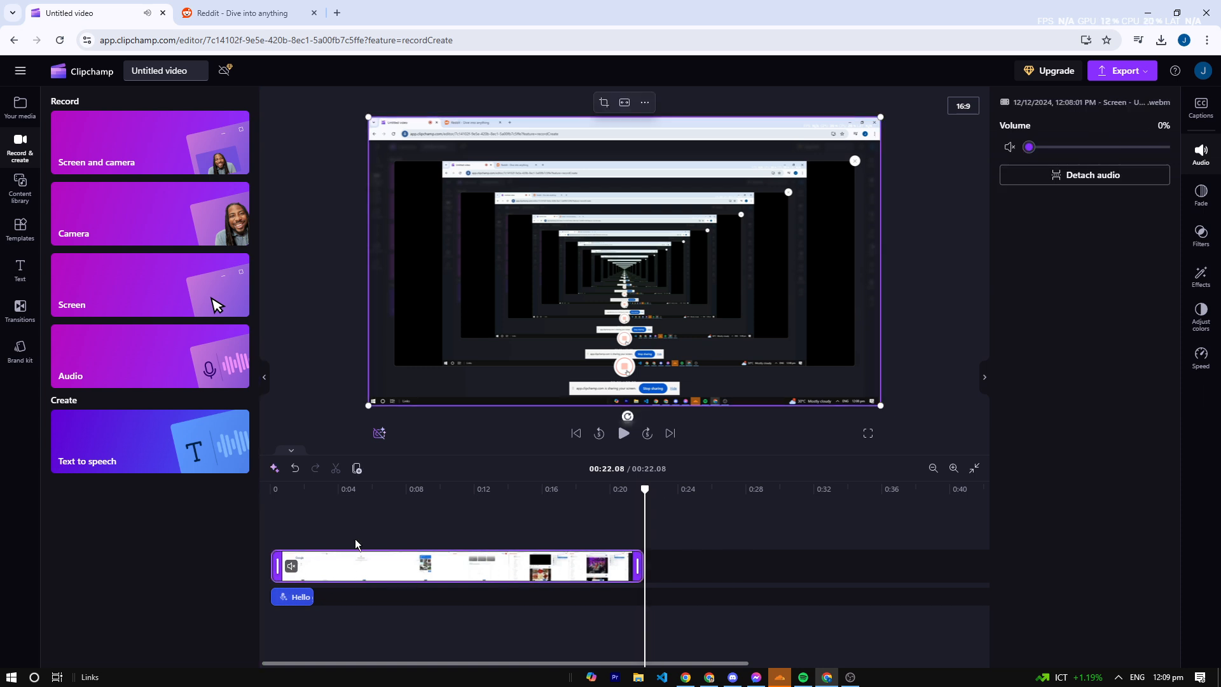
pyautogui.moveTo(389, 494); pyautogui.dragTo(177, 501)
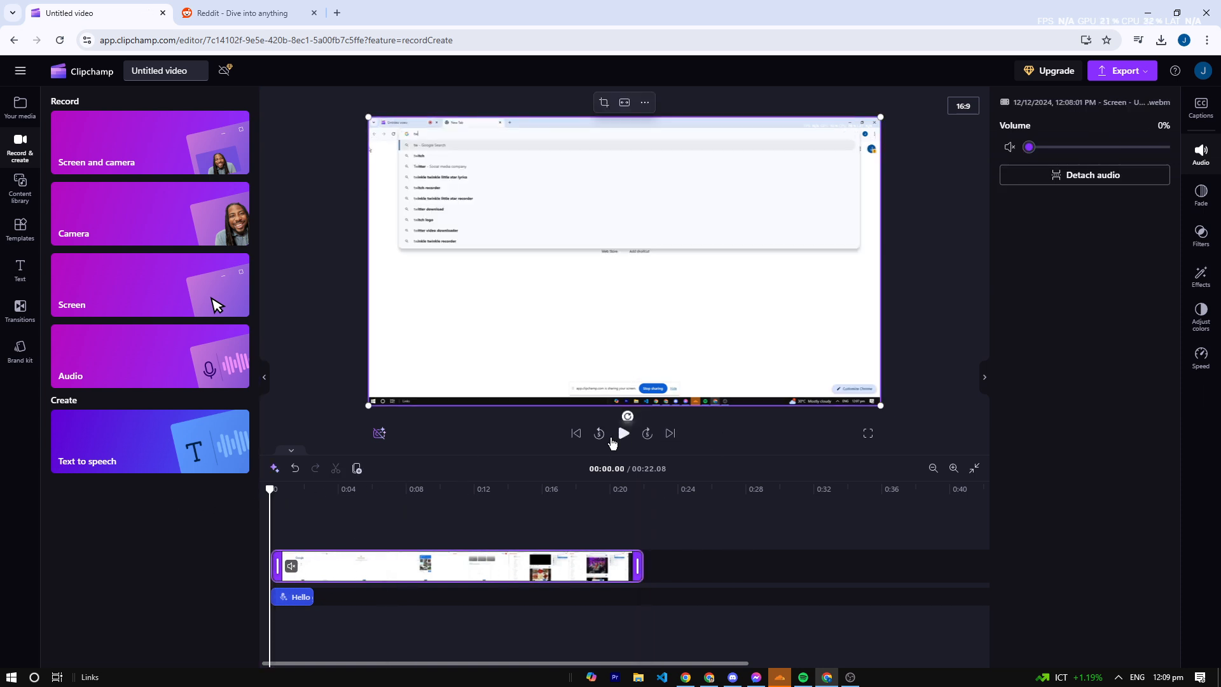
pyautogui.click(613, 439)
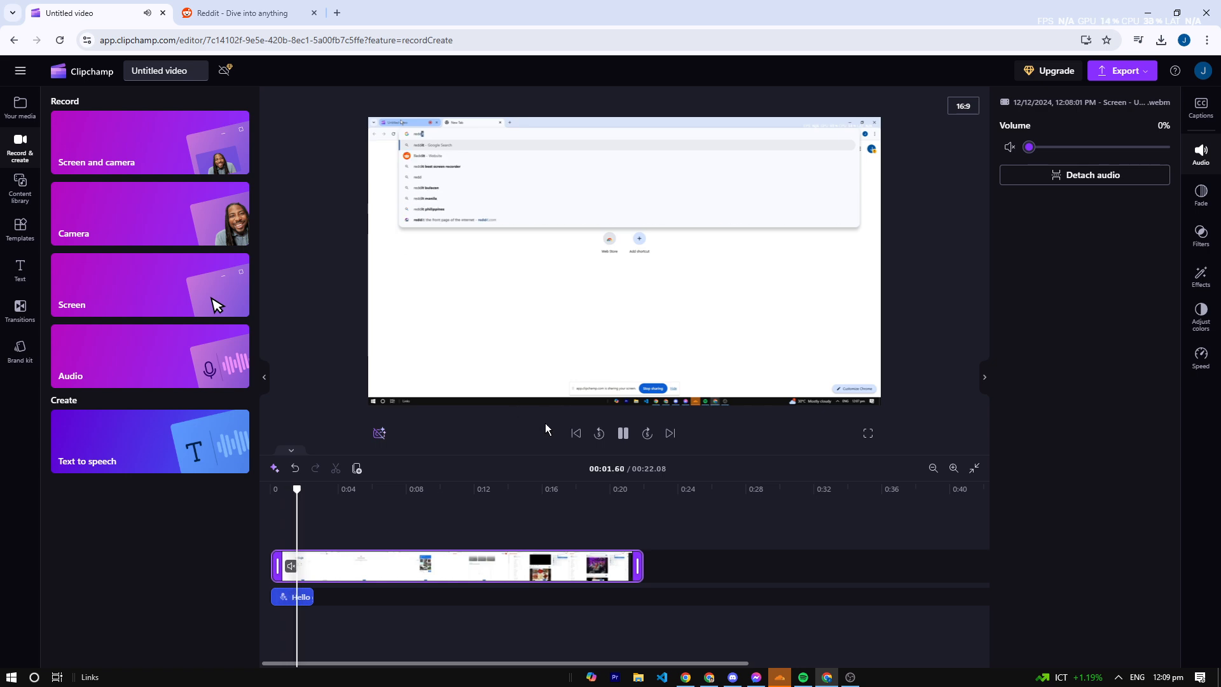
pyautogui.click(623, 433)
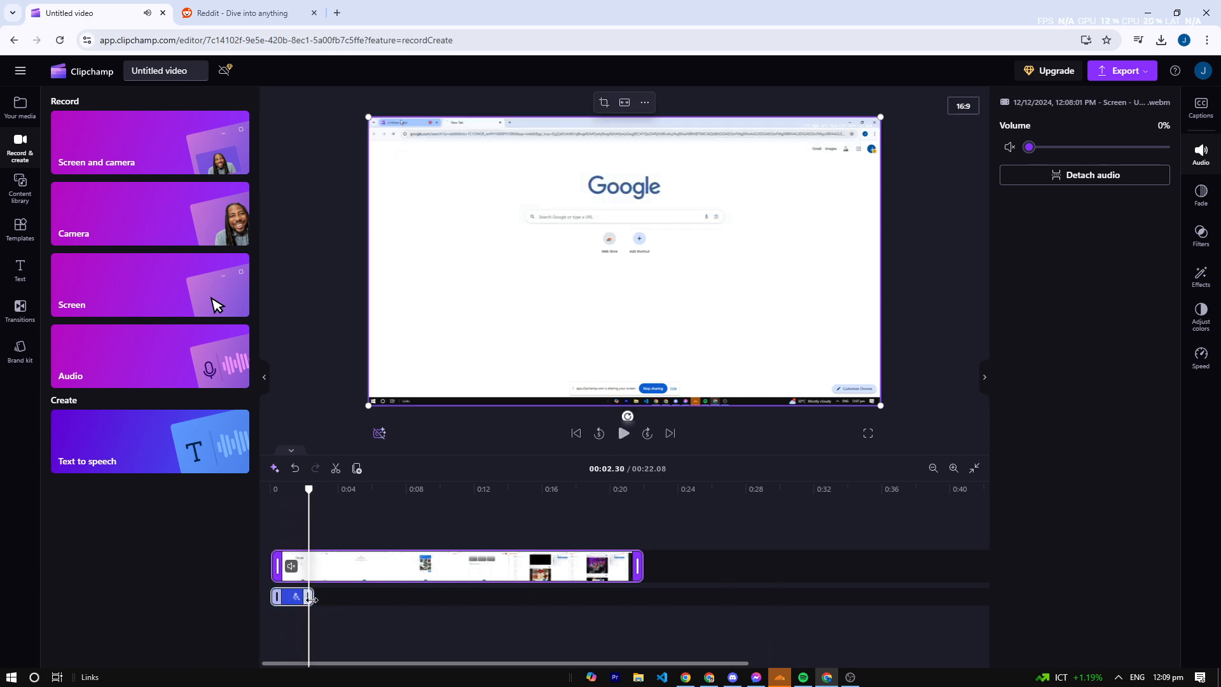
# - Scrub through the muted clip on the timeline to about 6.9 seconds
pyautogui.moveTo(310, 598); pyautogui.dragTo(359, 597)
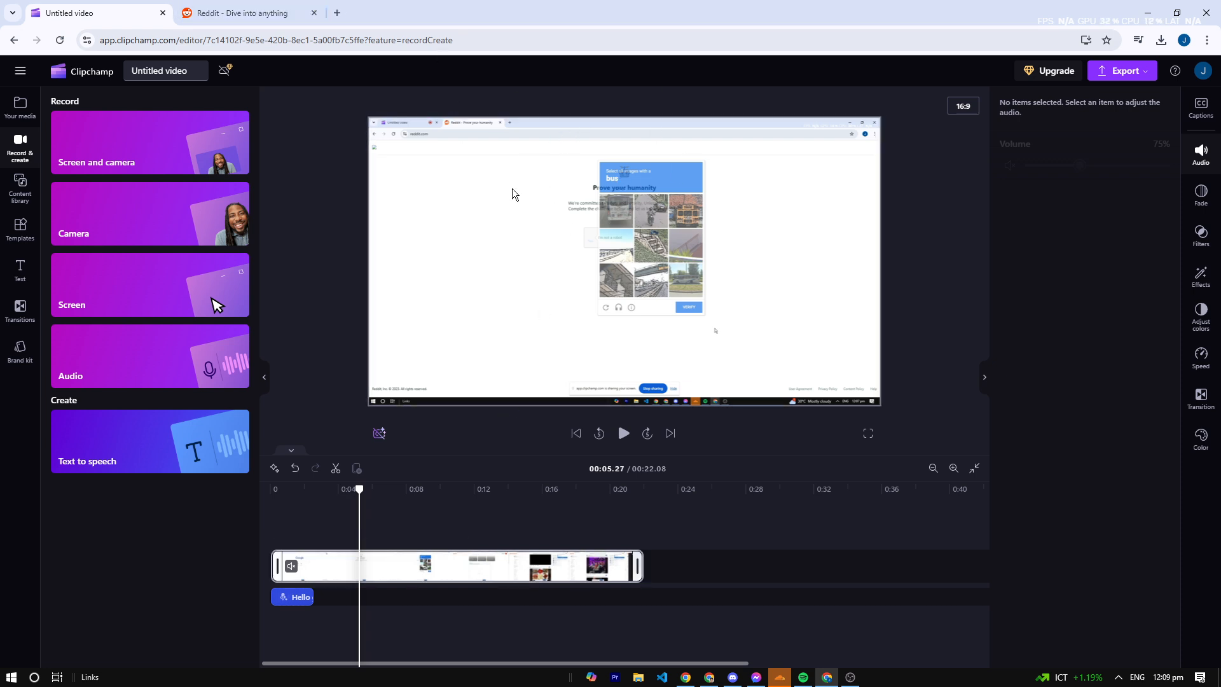
pyautogui.moveTo(360, 489); pyautogui.dragTo(379, 491)
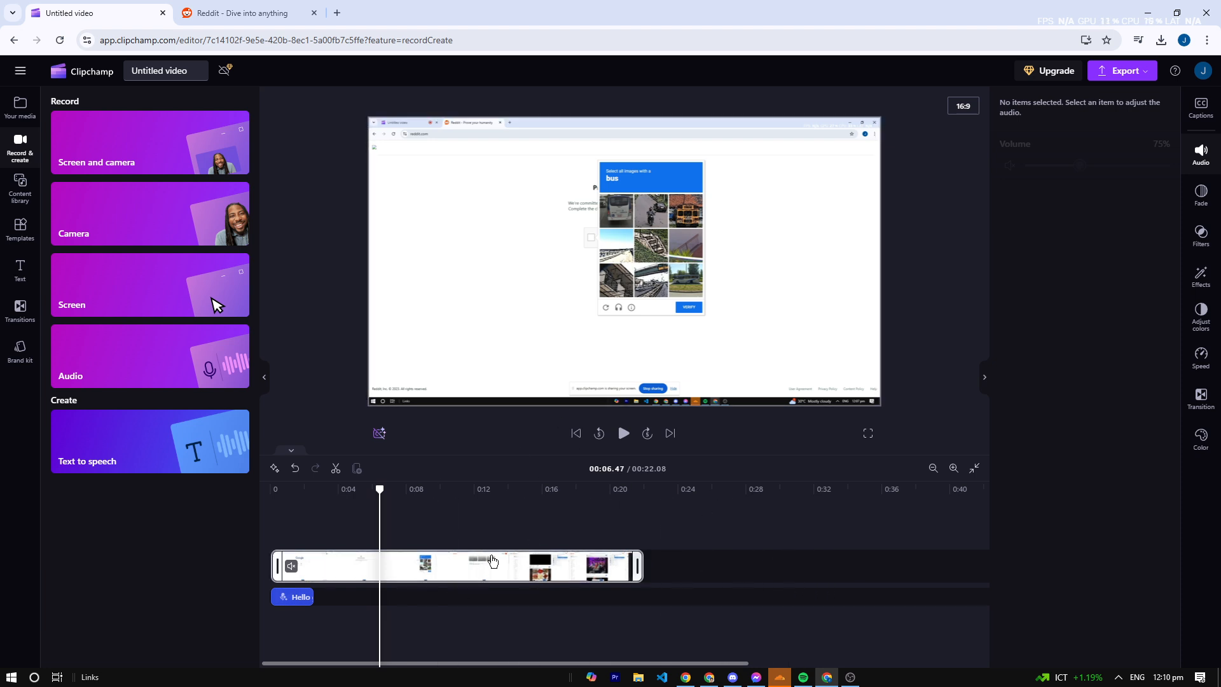
pyautogui.moveTo(379, 493)
pyautogui.mouseDown()
pyautogui.moveTo(448, 499)
pyautogui.moveTo(387, 492)
pyautogui.mouseUp()
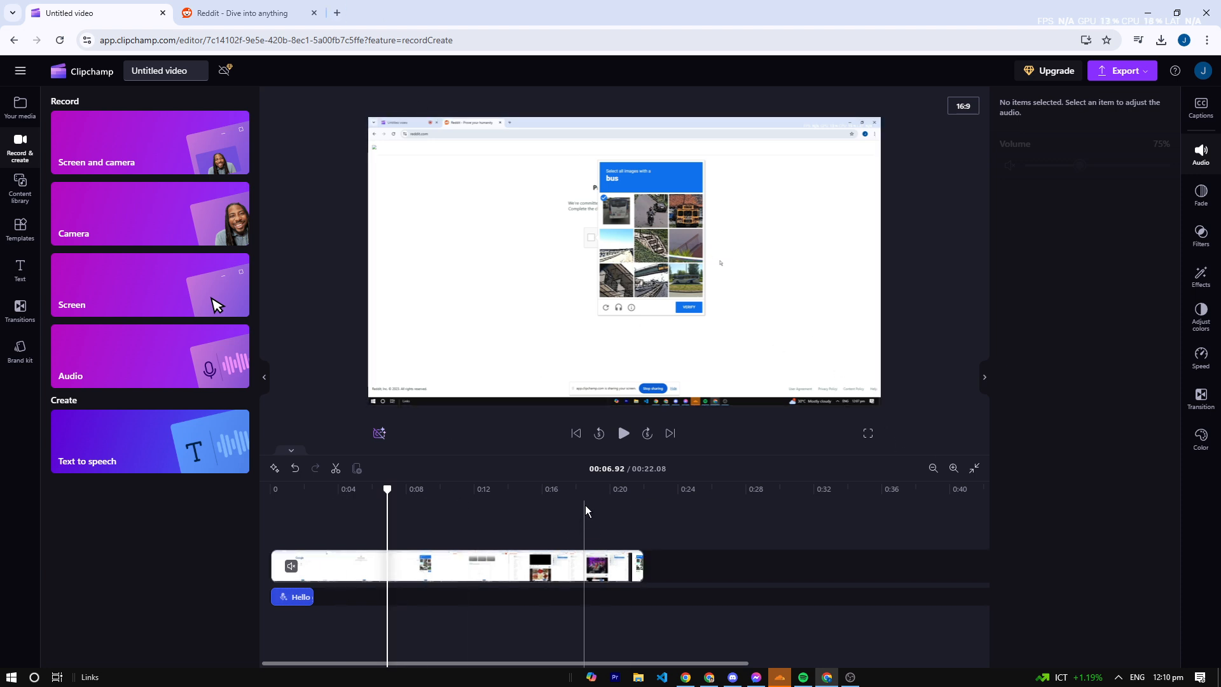
# - Look at the video quality options available for export and close them without choosing one
pyautogui.click(1122, 71)
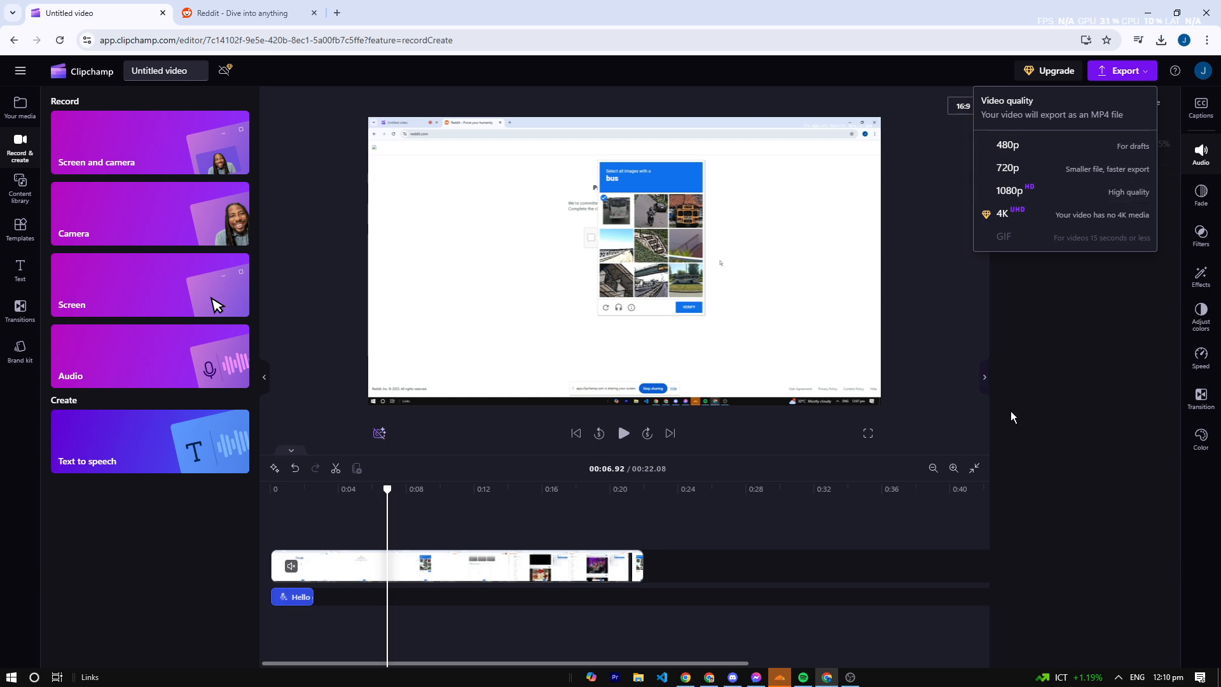
pyautogui.click(968, 299)
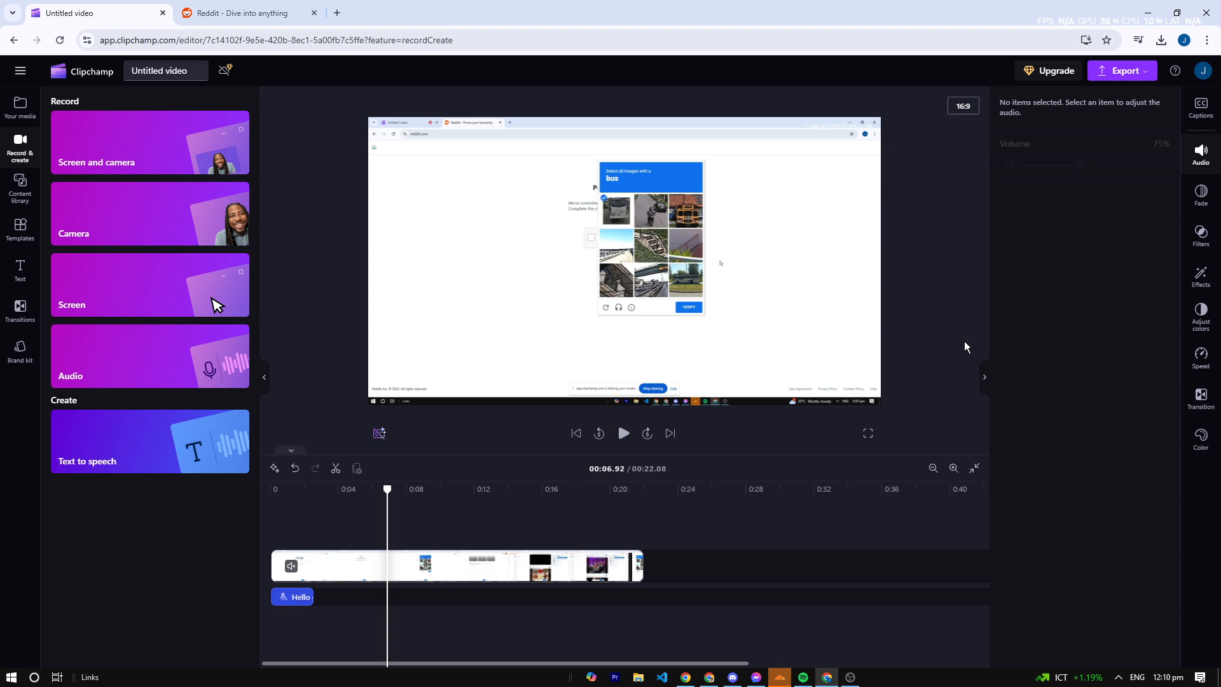